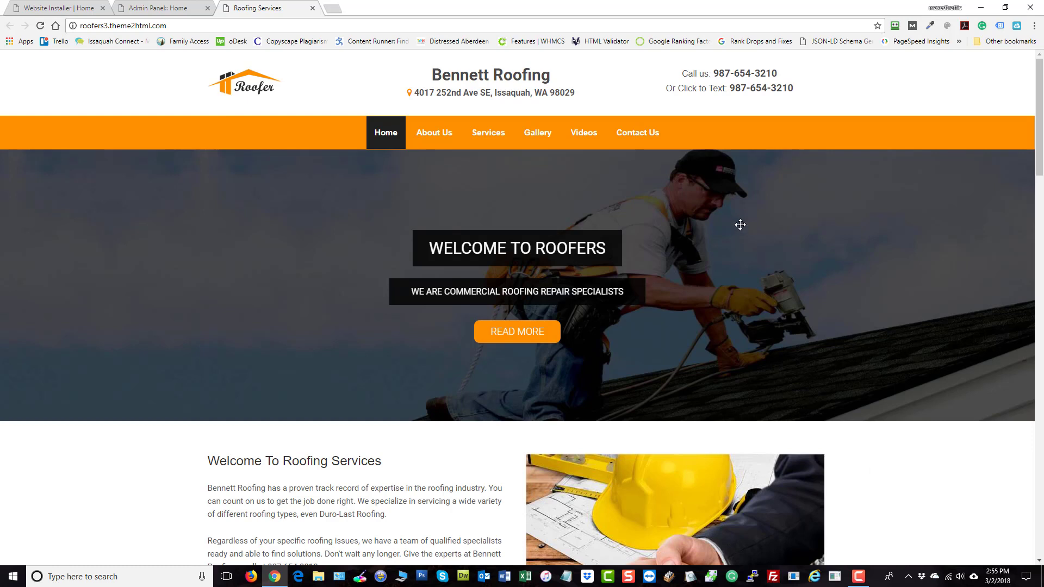
- Open the live demo of Roofing Website #1 - Aster from the Website Installer template gallery
{"action": "left_click", "coordinate": [46, 8]}
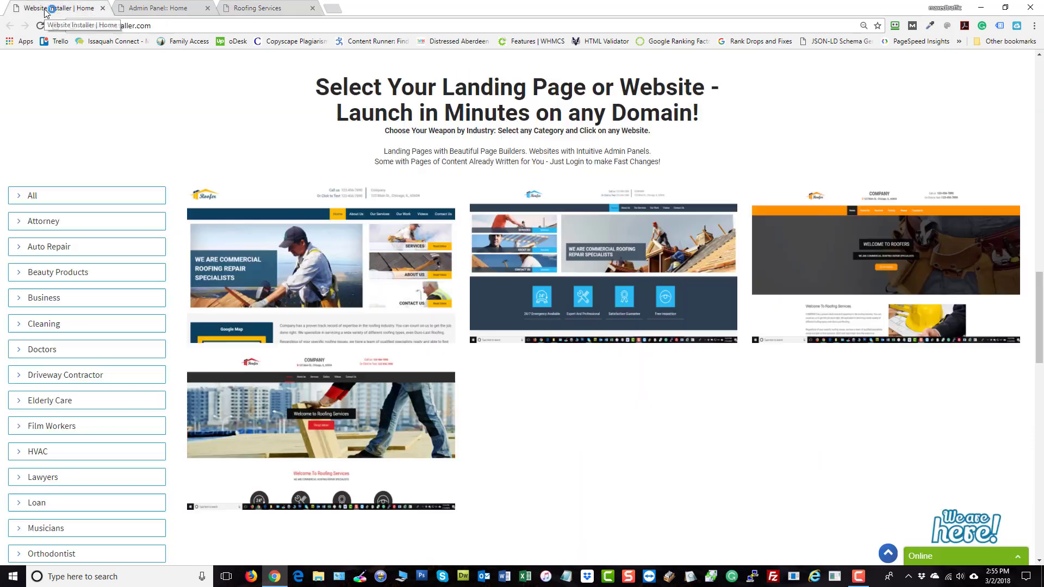
{"action": "mouse_move", "coordinate": [341, 266]}
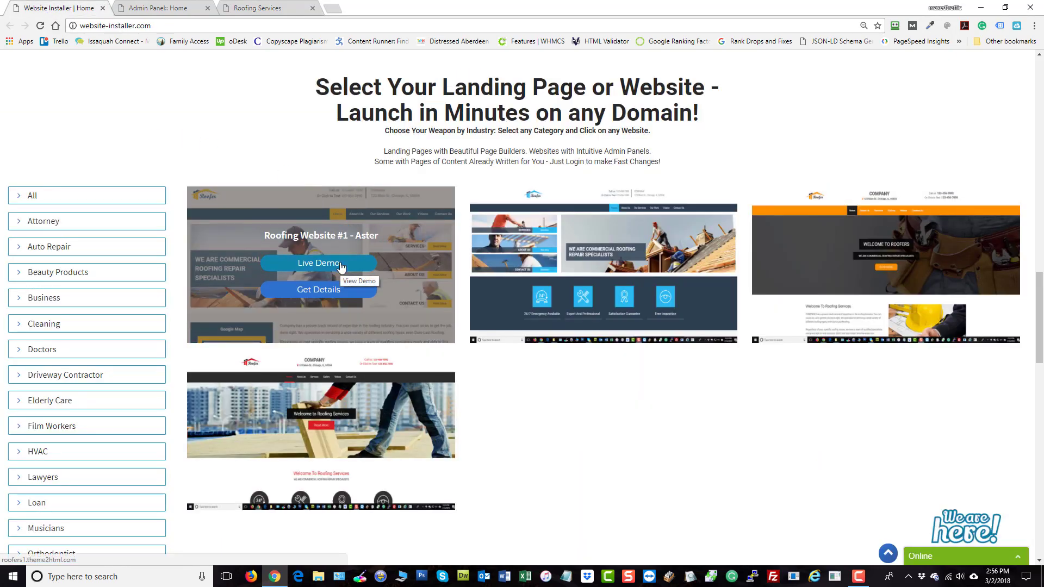
{"action": "left_click", "coordinate": [341, 266]}
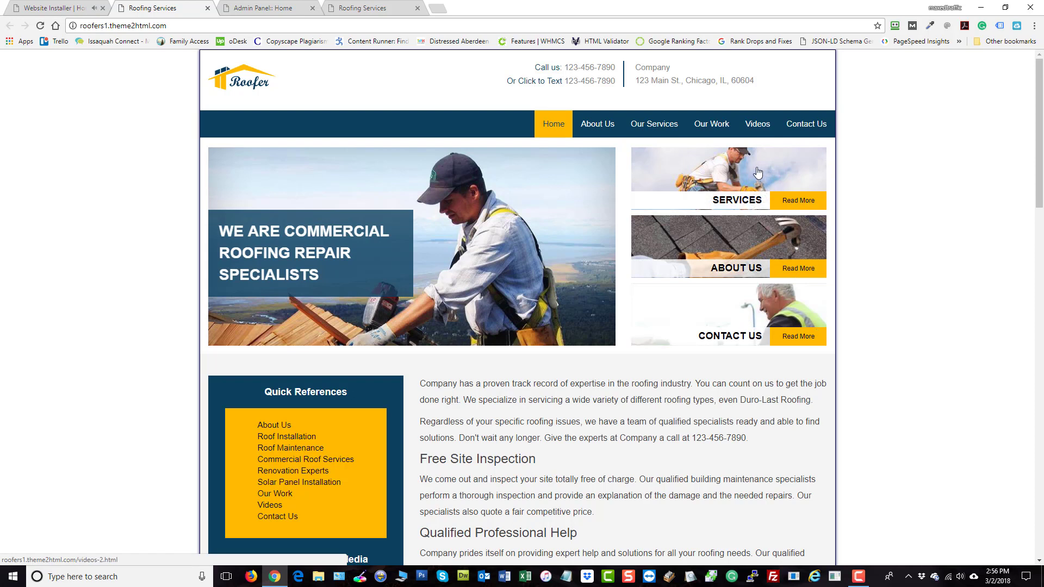
- Look over the Aster demo's home page, from the navigation and banner down to the map and contact form
{"action": "mouse_move", "coordinate": [655, 126]}
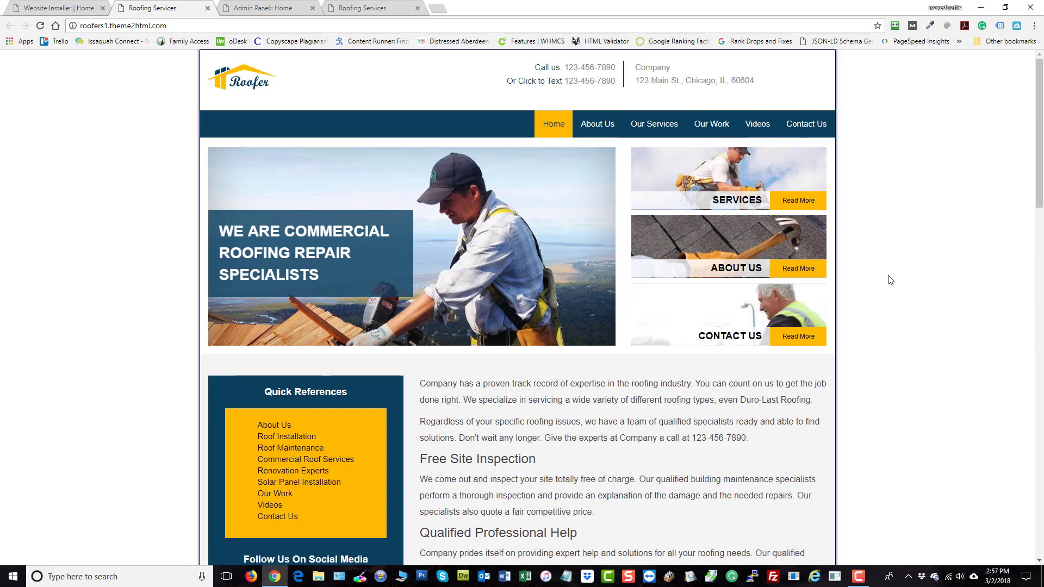
{"action": "scroll", "coordinate": [884, 284], "scroll_direction": "down", "scroll_amount": 20}
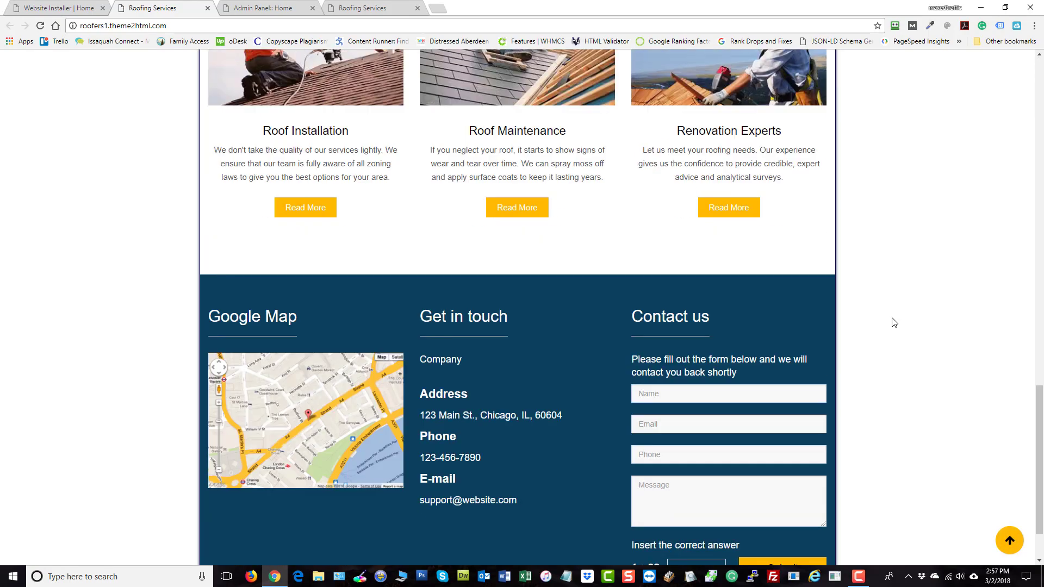
{"action": "scroll", "coordinate": [892, 327], "scroll_direction": "up", "scroll_amount": 16}
{"action": "scroll", "coordinate": [894, 350], "scroll_direction": "up", "scroll_amount": 4}
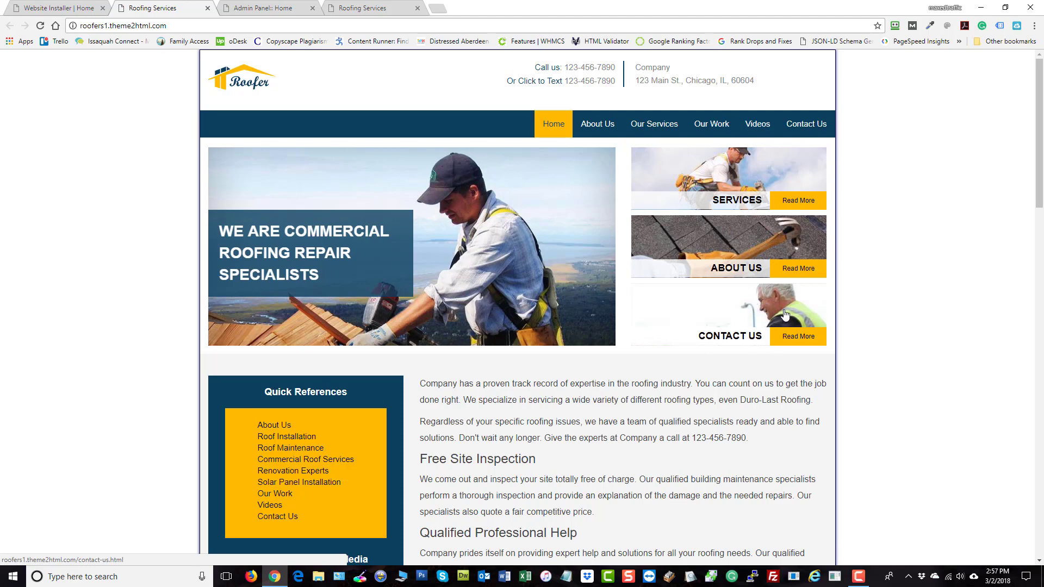
{"action": "scroll", "coordinate": [923, 299], "scroll_direction": "down", "scroll_amount": 4}
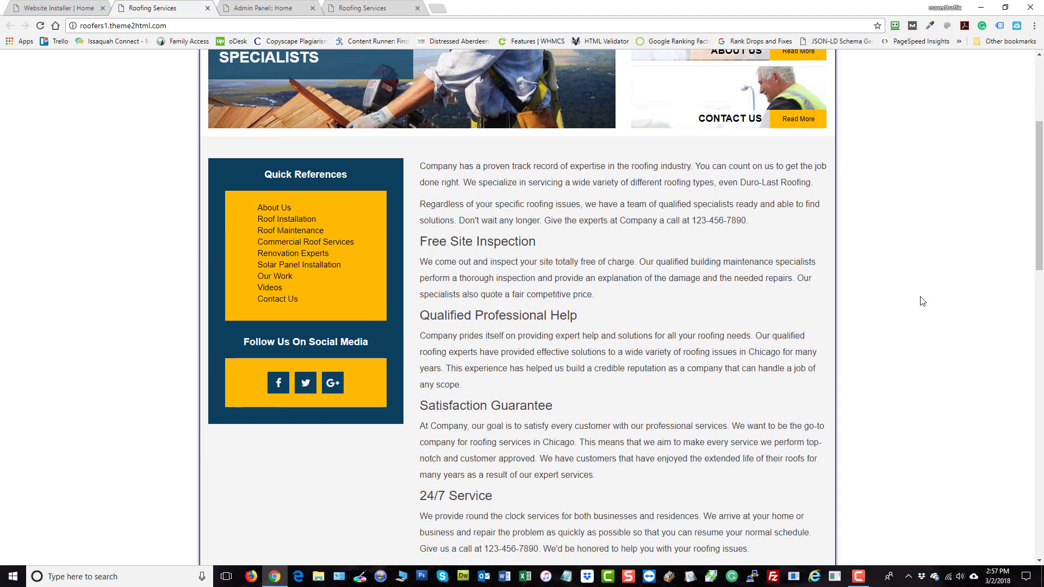
{"action": "scroll", "coordinate": [922, 301], "scroll_direction": "up", "scroll_amount": 4}
{"action": "scroll", "coordinate": [449, 360], "scroll_direction": "down", "scroll_amount": 4}
{"action": "scroll", "coordinate": [501, 331], "scroll_direction": "up", "scroll_amount": 4}
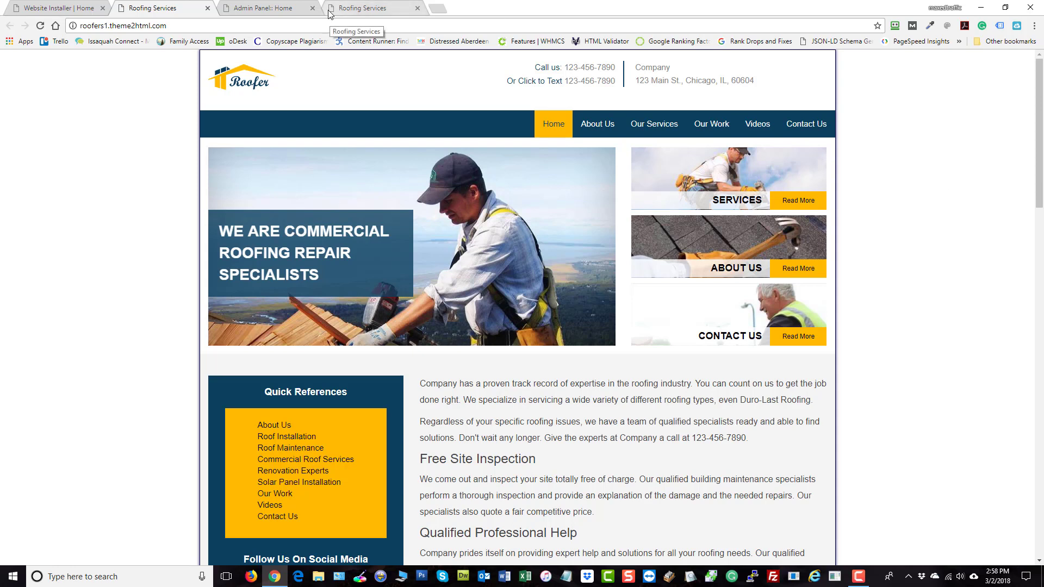
- In the roofers3 admin panel's general global settings, set Can Crawler Index to No and update the settings
{"action": "left_click", "coordinate": [264, 10]}
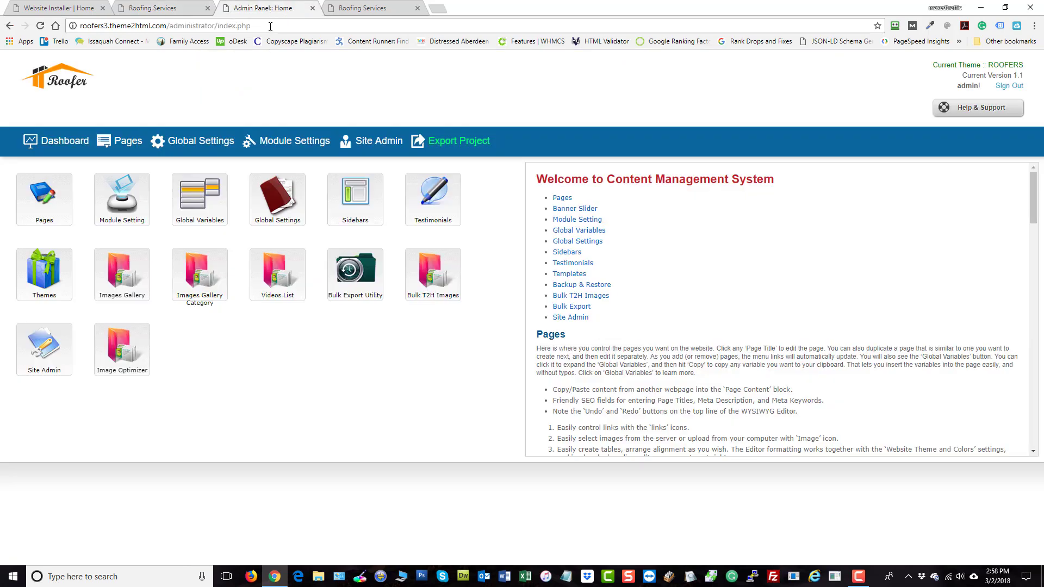
{"action": "left_click", "coordinate": [201, 142]}
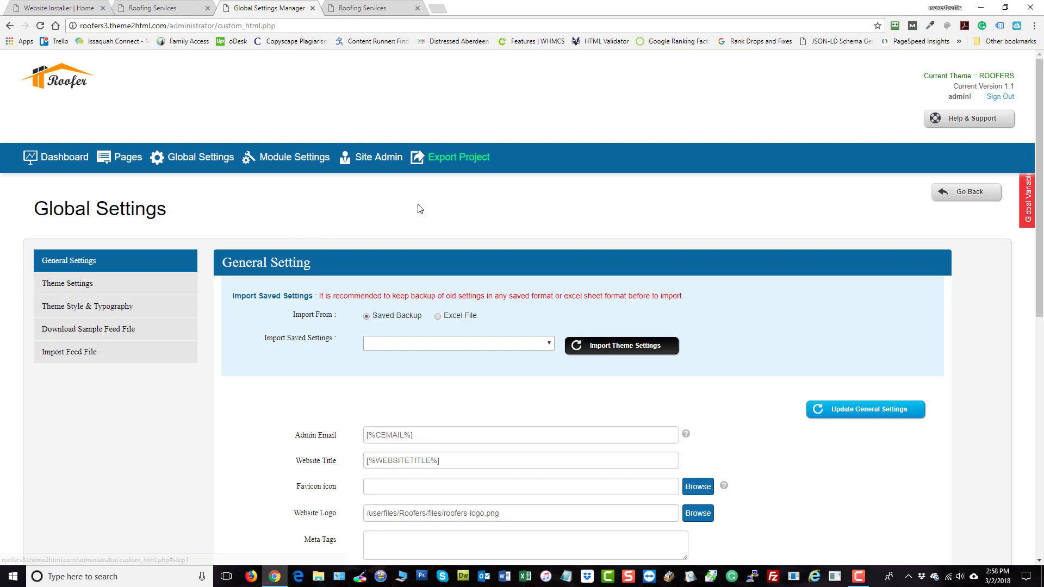
{"action": "scroll", "coordinate": [116, 170], "scroll_direction": "down", "scroll_amount": 3}
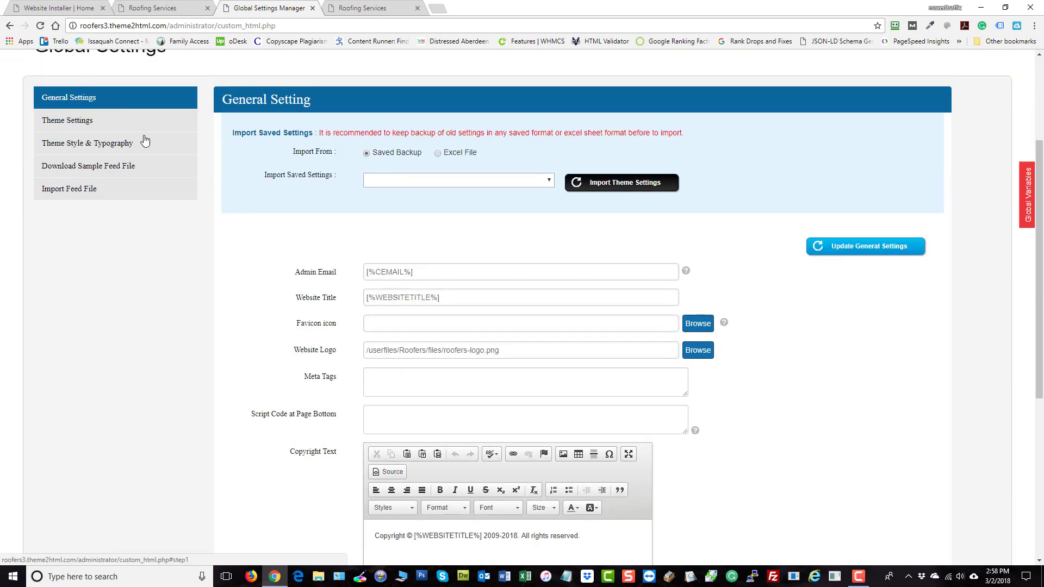
{"action": "scroll", "coordinate": [145, 142], "scroll_direction": "down", "scroll_amount": 1}
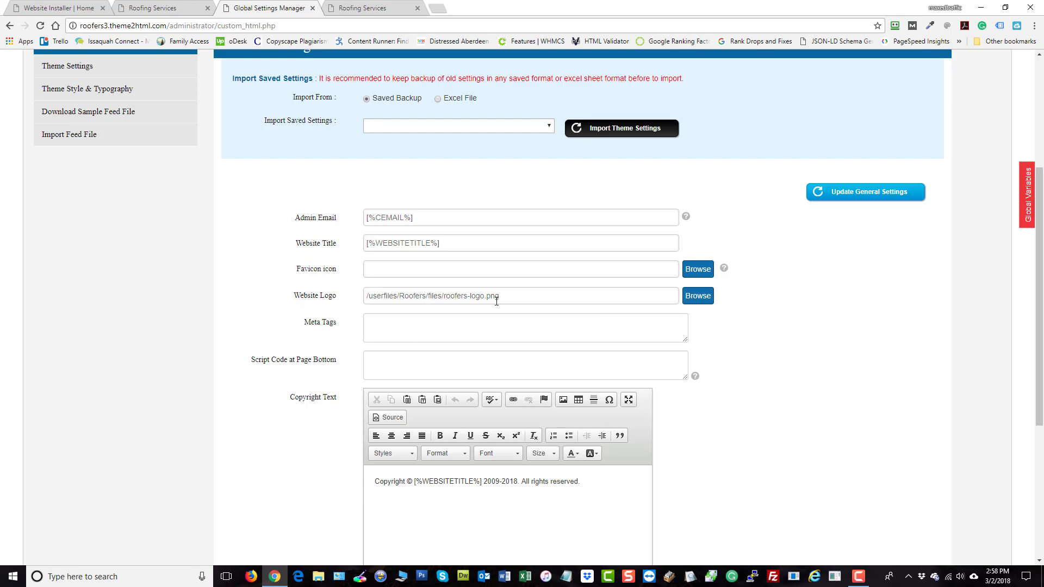
{"action": "scroll", "coordinate": [496, 301], "scroll_direction": "up", "scroll_amount": 4}
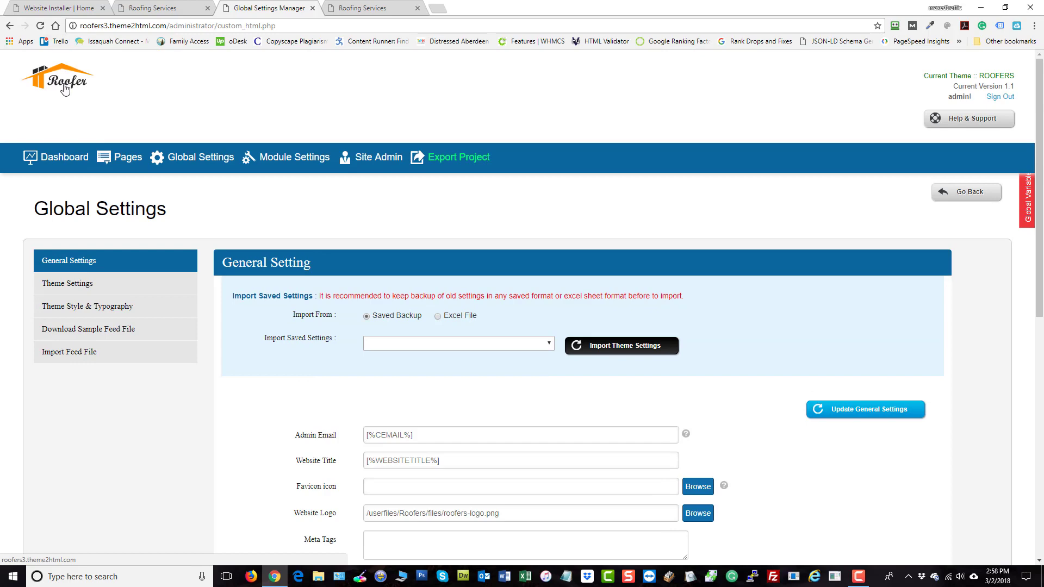
{"action": "scroll", "coordinate": [532, 254], "scroll_direction": "down", "scroll_amount": 8}
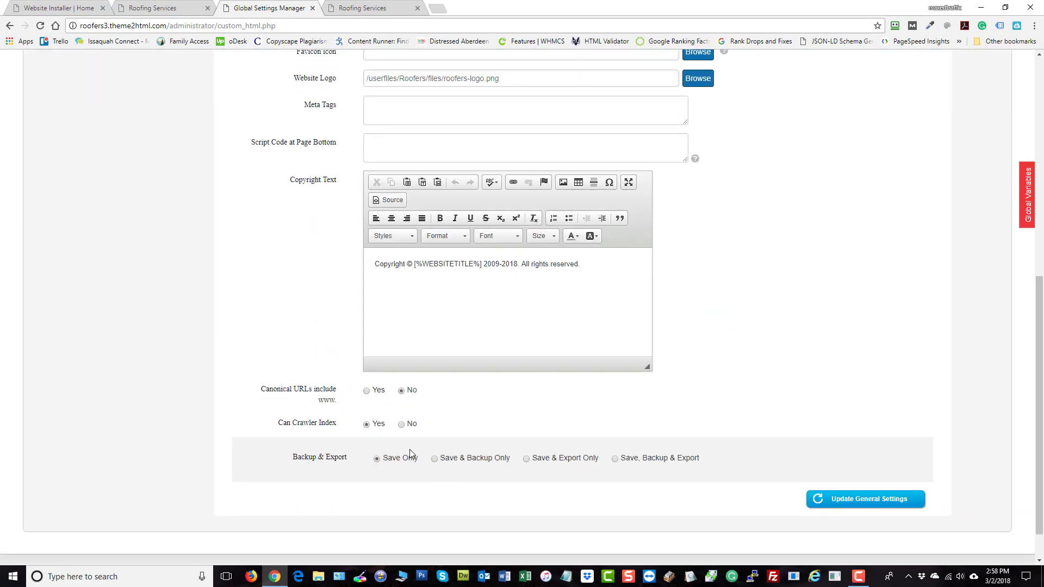
{"action": "scroll", "coordinate": [206, 389], "scroll_direction": "up", "scroll_amount": 8}
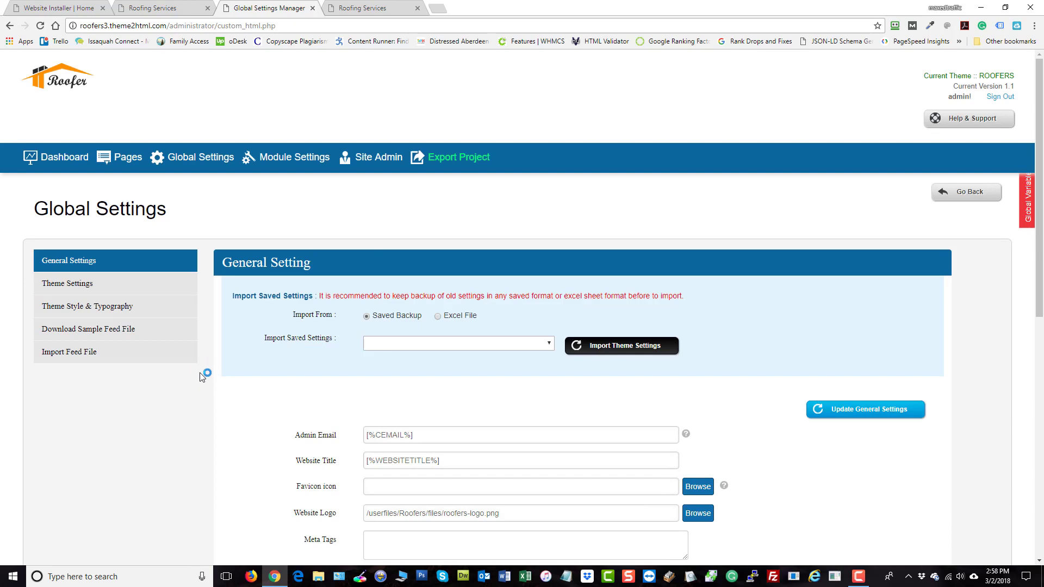
{"action": "scroll", "coordinate": [203, 376], "scroll_direction": "down", "scroll_amount": 8}
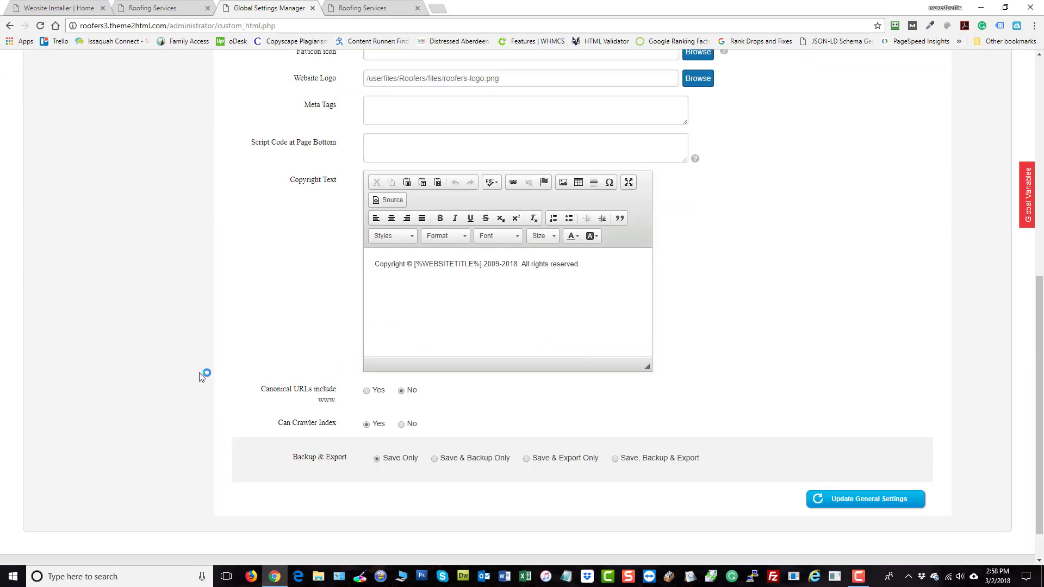
{"action": "left_click", "coordinate": [402, 426]}
{"action": "left_click", "coordinate": [889, 505]}
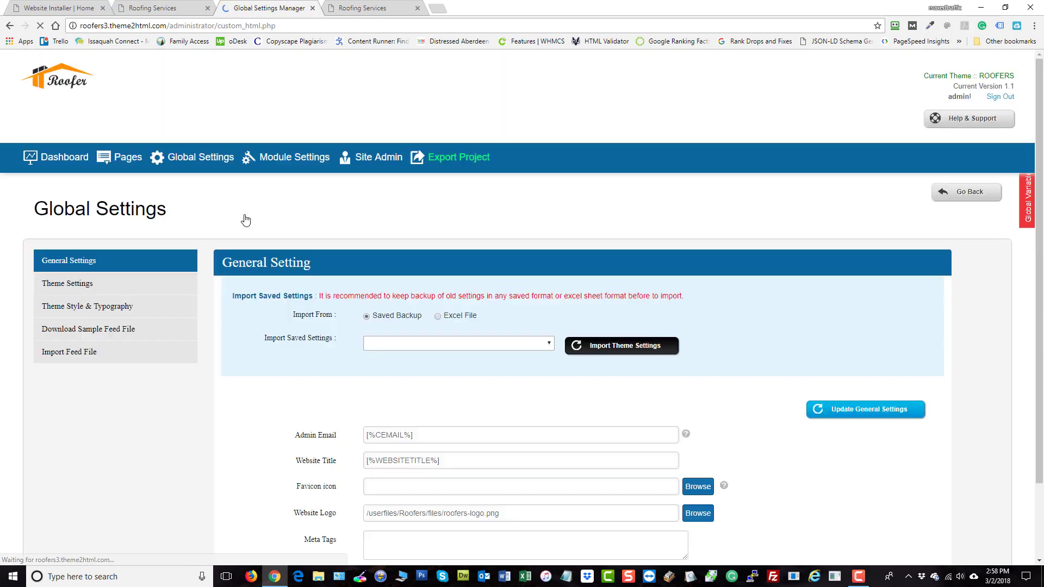
- Review the roofers3 Theme Settings, covering the layout, sidebar, header, navigation, breadcrumb and banner slider options
{"action": "left_click", "coordinate": [158, 9]}
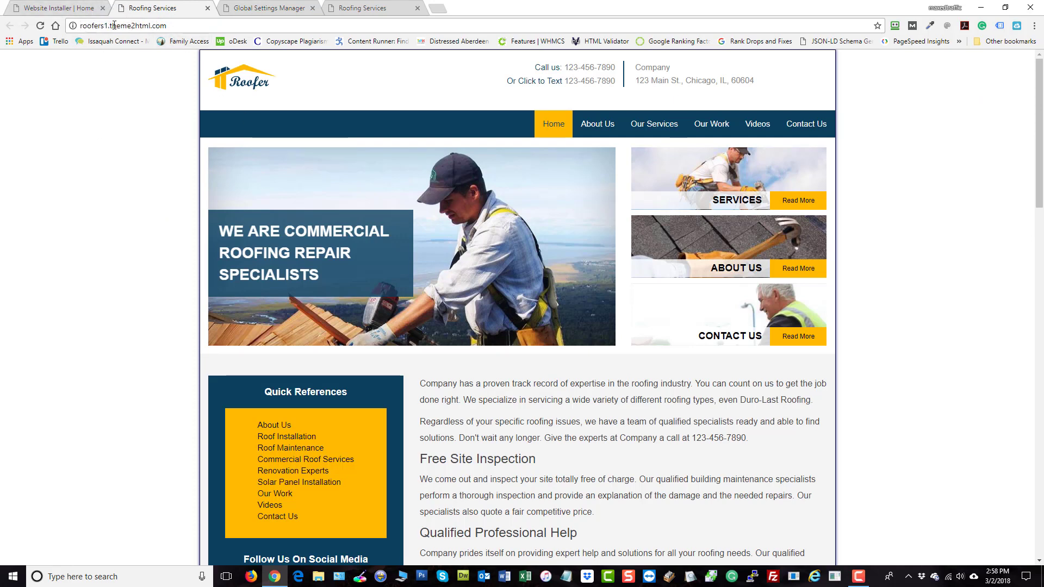
{"action": "left_click", "coordinate": [268, 8]}
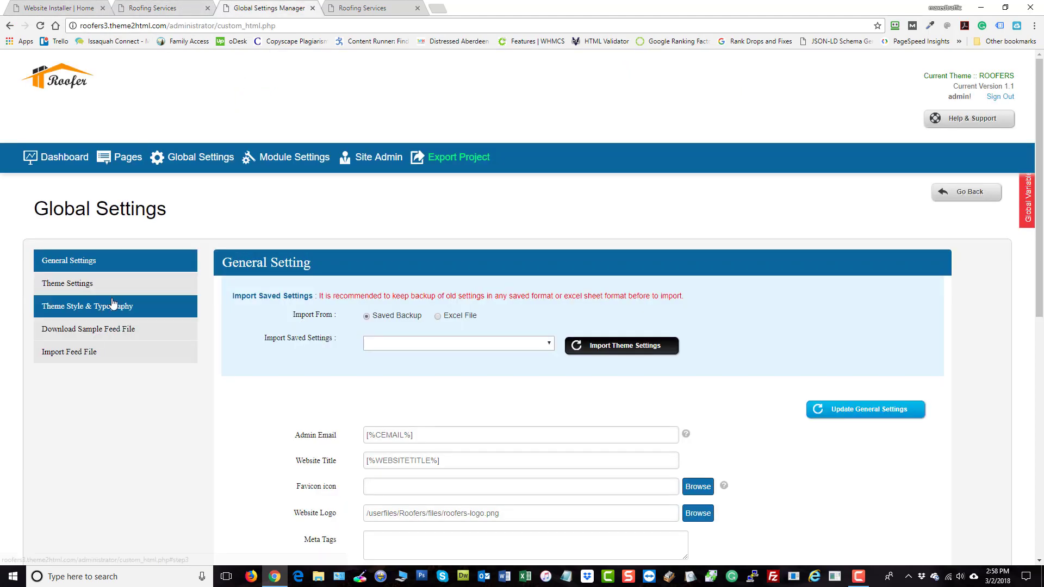
{"action": "left_click", "coordinate": [91, 287]}
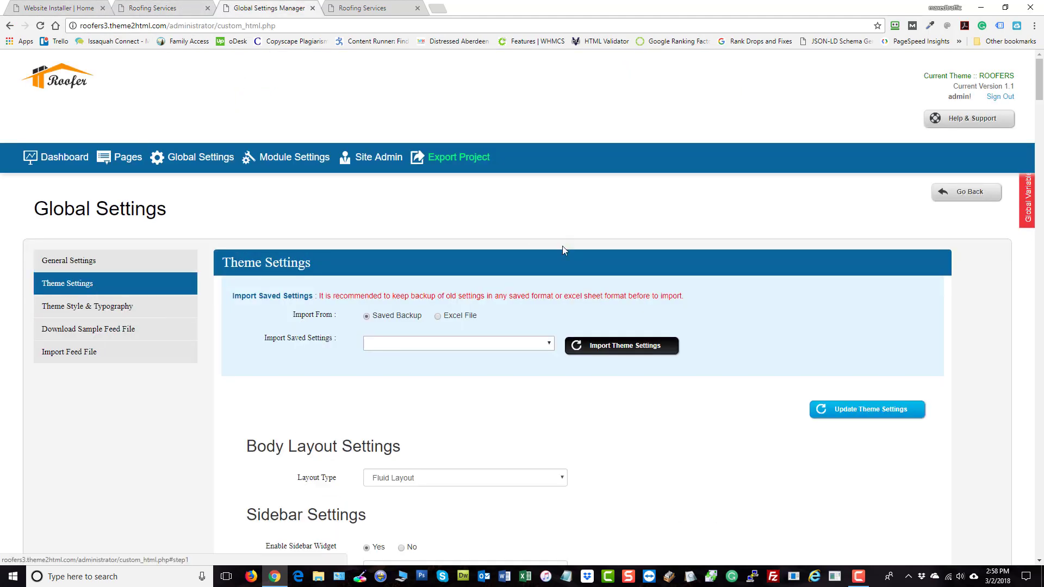
{"action": "scroll", "coordinate": [593, 250], "scroll_direction": "down", "scroll_amount": 5}
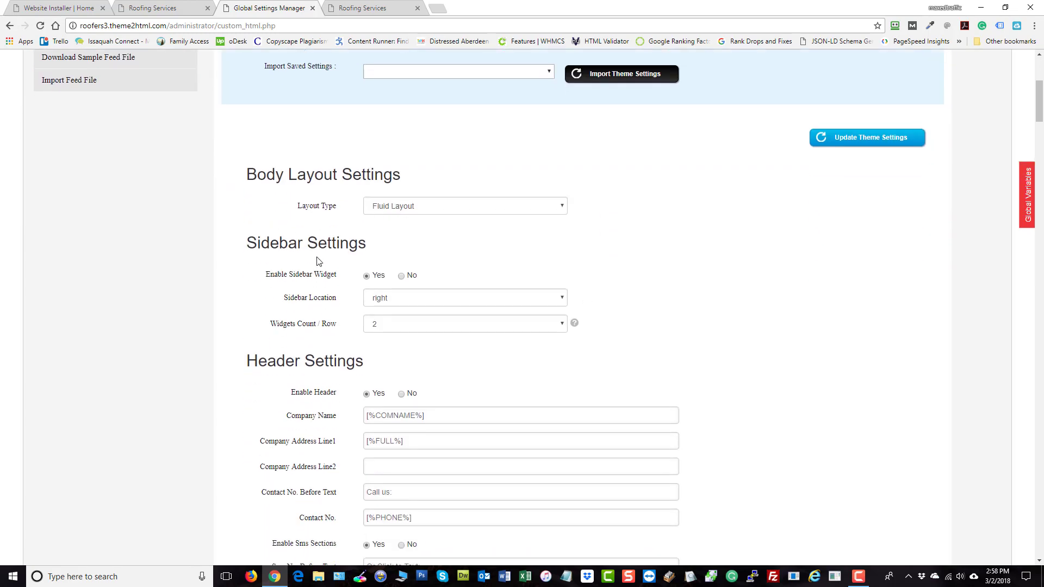
{"action": "scroll", "coordinate": [319, 266], "scroll_direction": "down", "scroll_amount": 8}
{"action": "scroll", "coordinate": [764, 180], "scroll_direction": "down", "scroll_amount": 7}
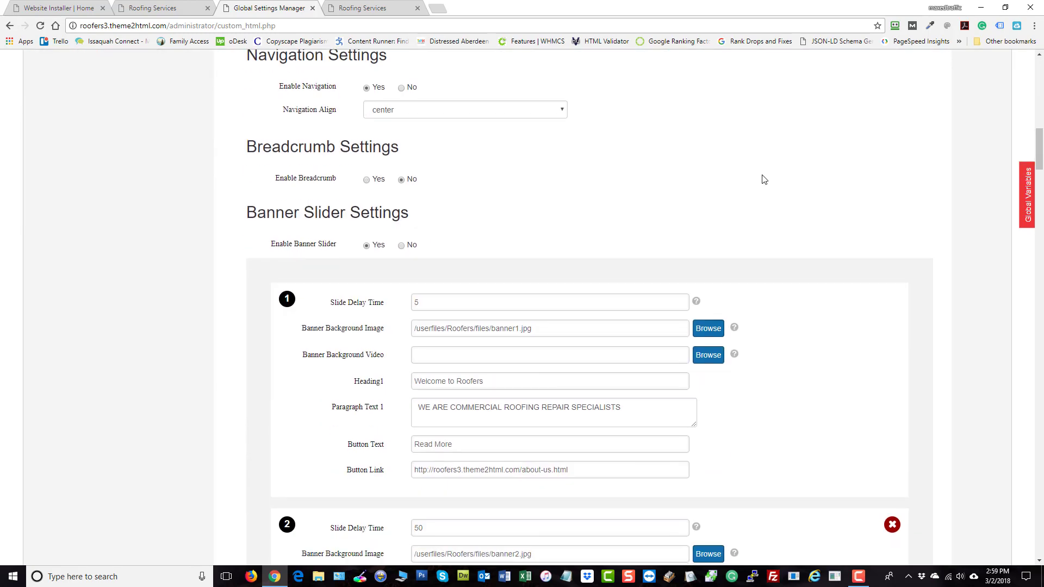
{"action": "left_click_drag", "start_coordinate": [1032, 154], "coordinate": [1006, 7]}
{"action": "scroll", "coordinate": [186, 351], "scroll_direction": "up", "scroll_amount": 9}
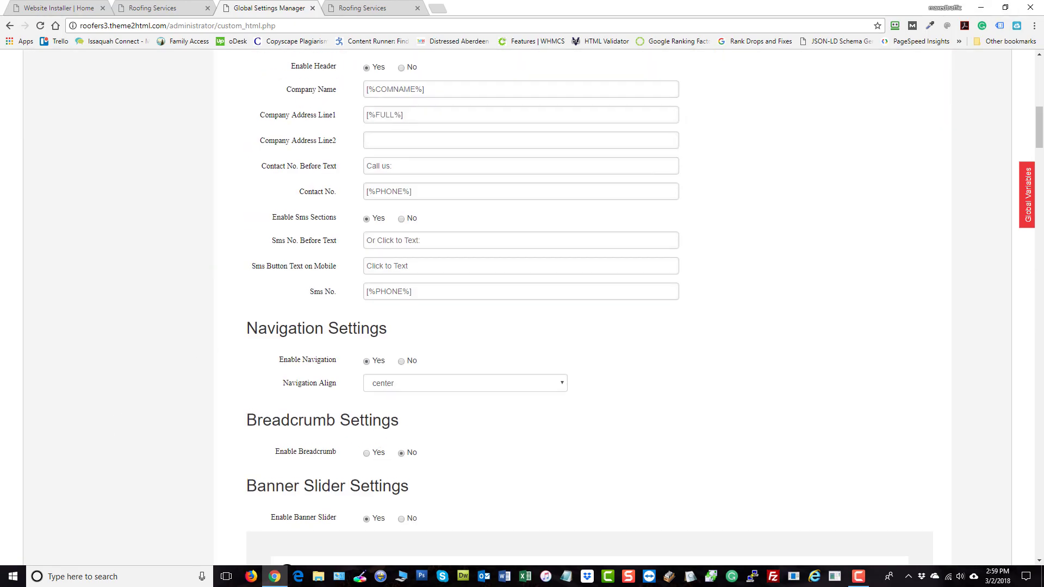
{"action": "left_click_drag", "start_coordinate": [1039, 127], "coordinate": [1039, 84]}
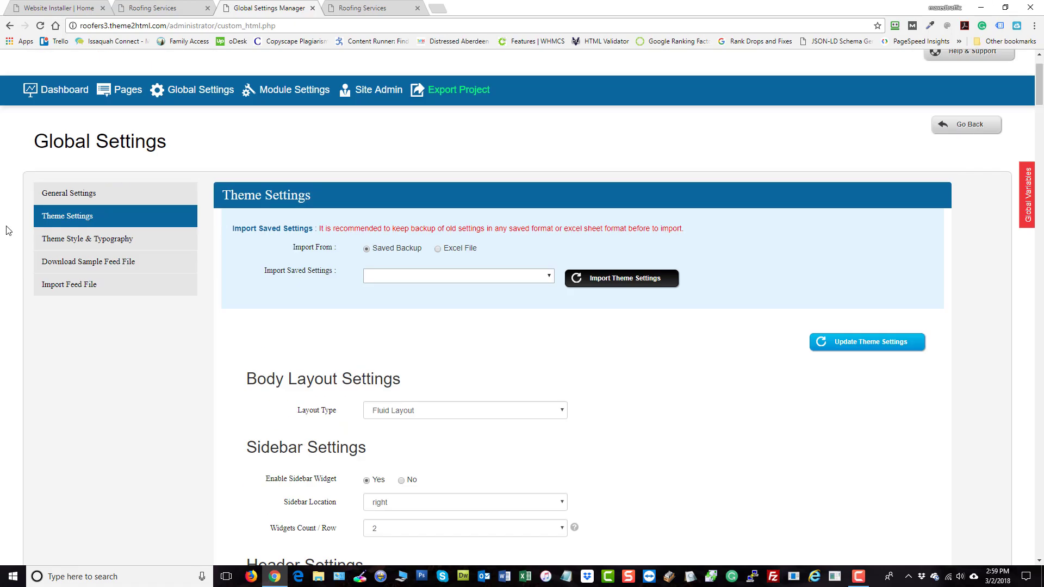
- In the Theme Style & Typography settings, change the Website Main Color to pink #e3227c
{"action": "left_click", "coordinate": [87, 239]}
{"action": "scroll", "coordinate": [791, 318], "scroll_direction": "down", "scroll_amount": 1}
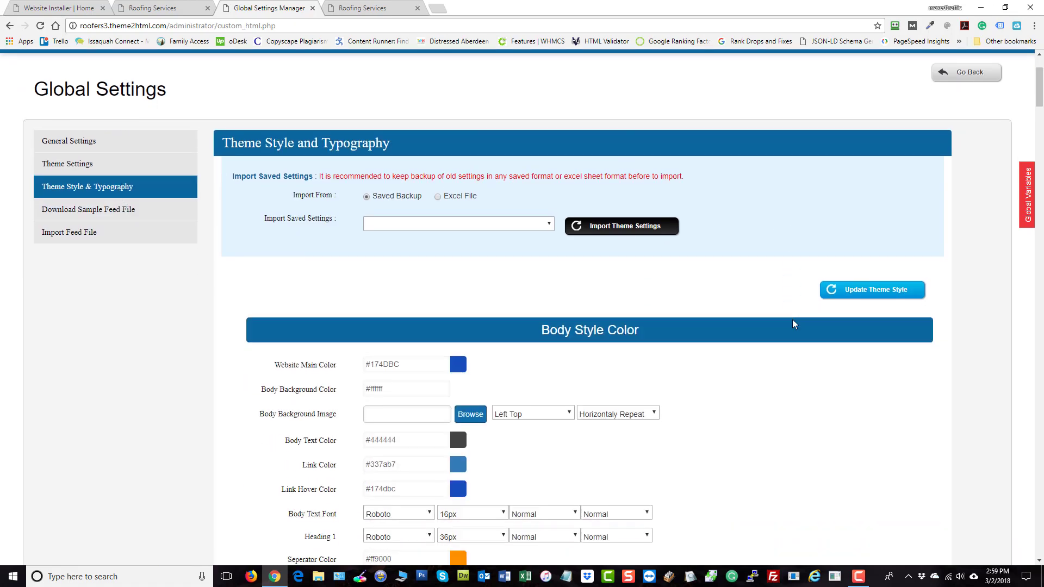
{"action": "scroll", "coordinate": [791, 318], "scroll_direction": "down", "scroll_amount": 1}
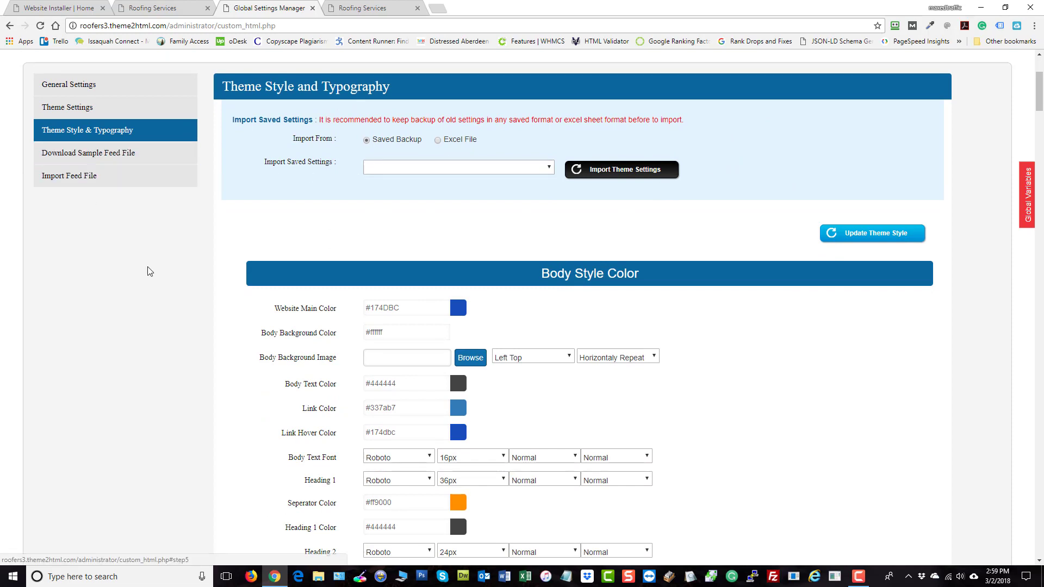
{"action": "scroll", "coordinate": [890, 351], "scroll_direction": "down", "scroll_amount": 2}
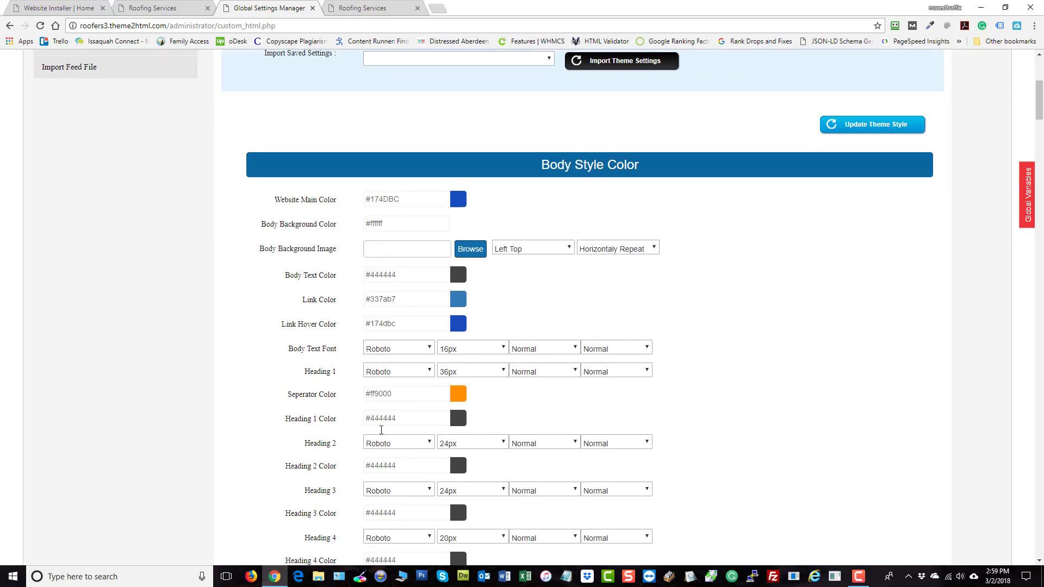
{"action": "scroll", "coordinate": [844, 344], "scroll_direction": "down", "scroll_amount": 2}
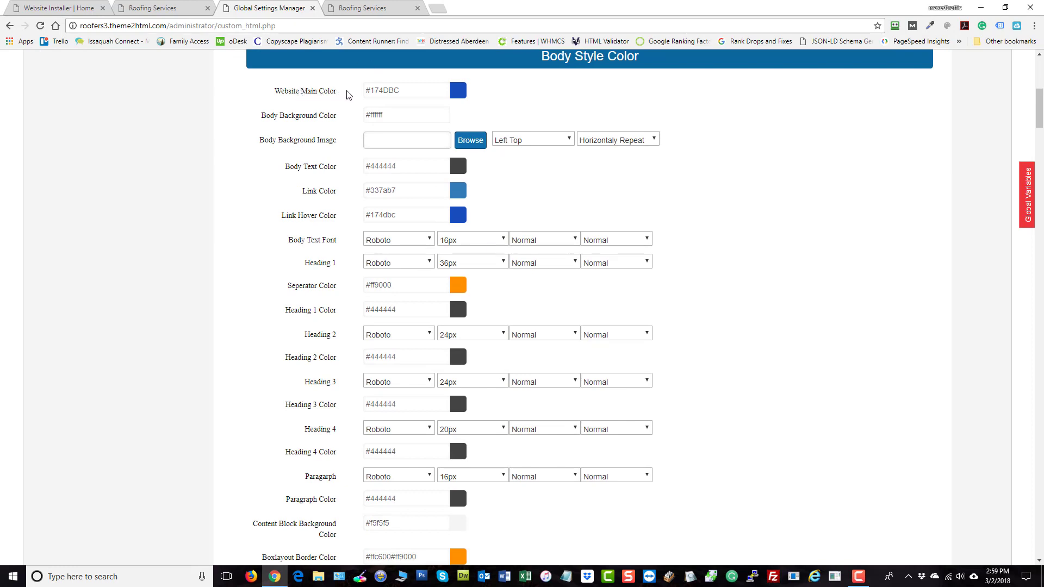
{"action": "left_click", "coordinate": [411, 92]}
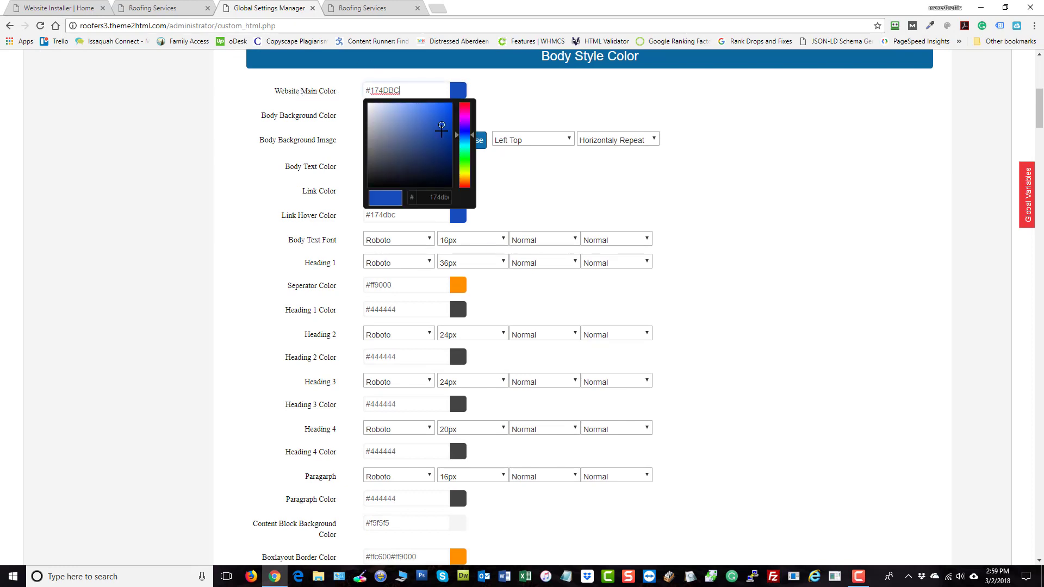
{"action": "mouse_move", "coordinate": [441, 126]}
{"action": "left_mouse_down"}
{"action": "mouse_move", "coordinate": [419, 114]}
{"action": "mouse_move", "coordinate": [413, 140]}
{"action": "mouse_move", "coordinate": [438, 112]}
{"action": "mouse_move", "coordinate": [442, 125]}
{"action": "mouse_move", "coordinate": [470, 132]}
{"action": "mouse_move", "coordinate": [468, 109]}
{"action": "mouse_move", "coordinate": [443, 125]}
{"action": "mouse_move", "coordinate": [440, 161]}
{"action": "mouse_move", "coordinate": [440, 112]}
{"action": "left_mouse_up"}
{"action": "left_click", "coordinate": [765, 146]}
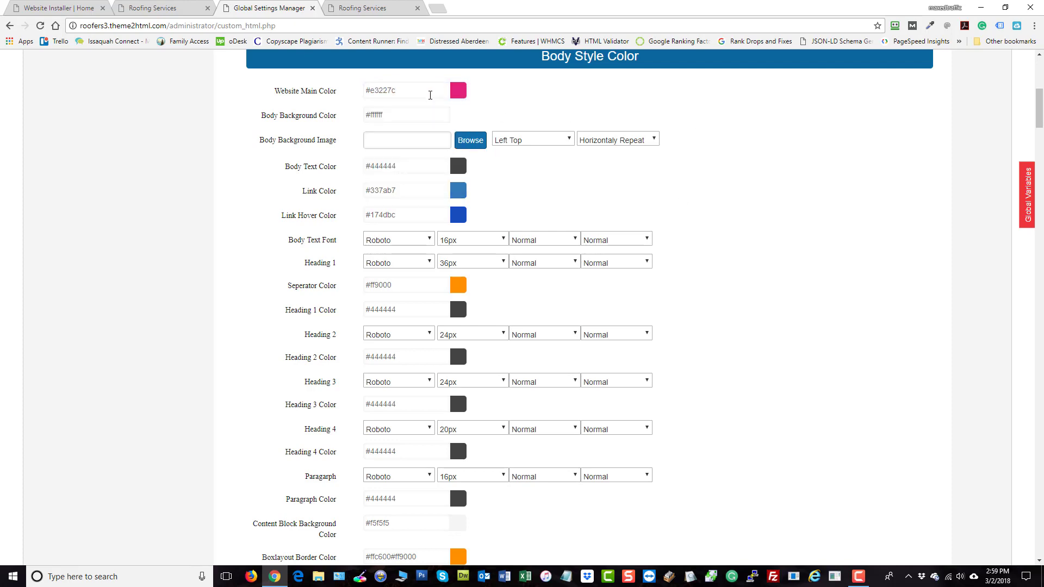
- Copy the Website Main Color value and apply it as the Seperator Color, #e3227c
{"action": "left_click_drag", "start_coordinate": [430, 95], "coordinate": [286, 87]}
{"action": "right_click", "coordinate": [380, 90]}
{"action": "left_click", "coordinate": [416, 156]}
{"action": "left_click_drag", "start_coordinate": [409, 287], "coordinate": [234, 311]}
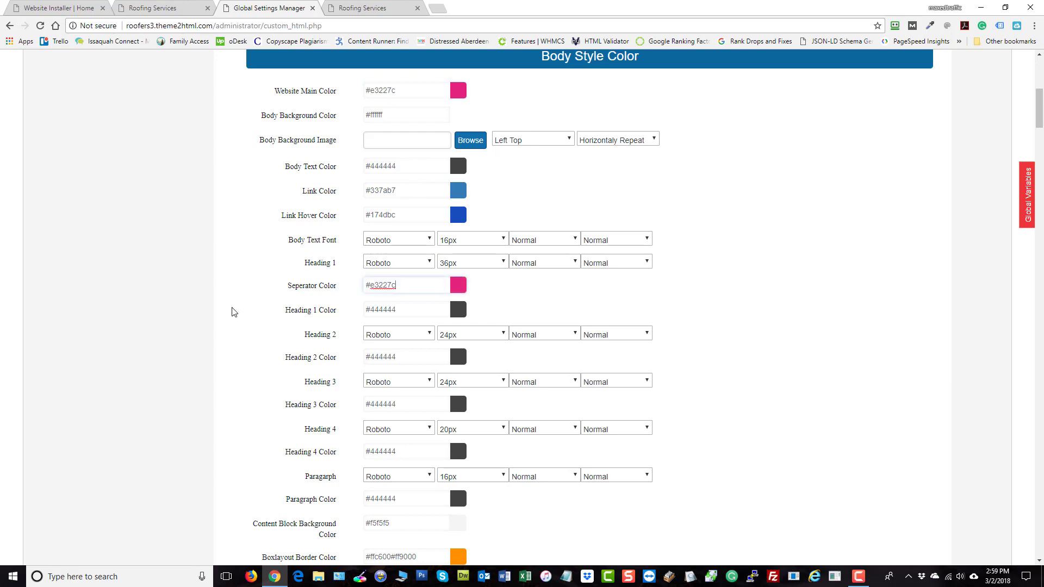
{"action": "key", "text": "ctrl+v"}
- Check the body style colors against the live roofers3 home page, examining its banner and welcome section
{"action": "scroll", "coordinate": [812, 316], "scroll_direction": "up", "scroll_amount": 3}
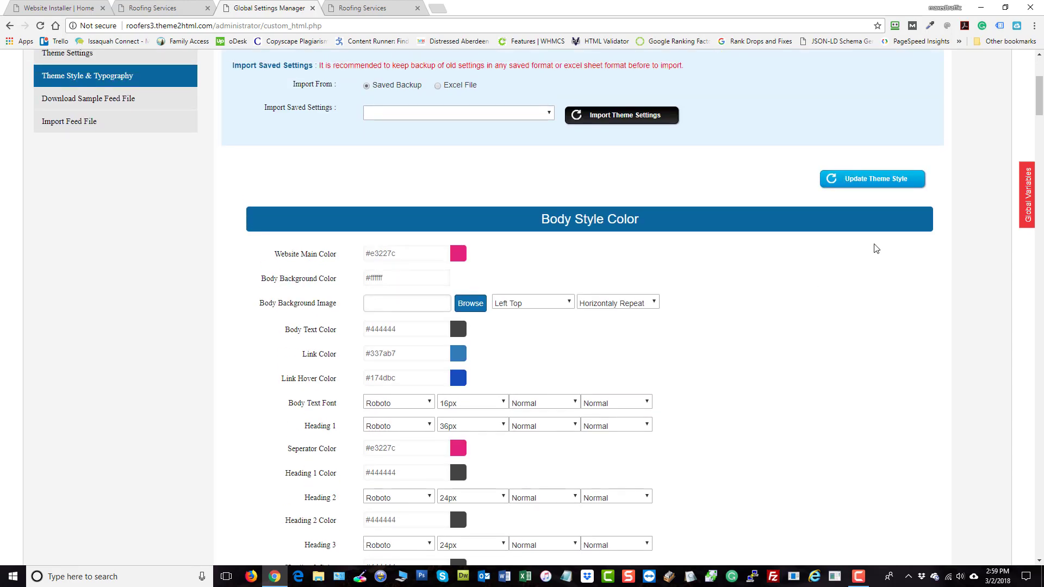
{"action": "scroll", "coordinate": [876, 249], "scroll_direction": "down", "scroll_amount": 2}
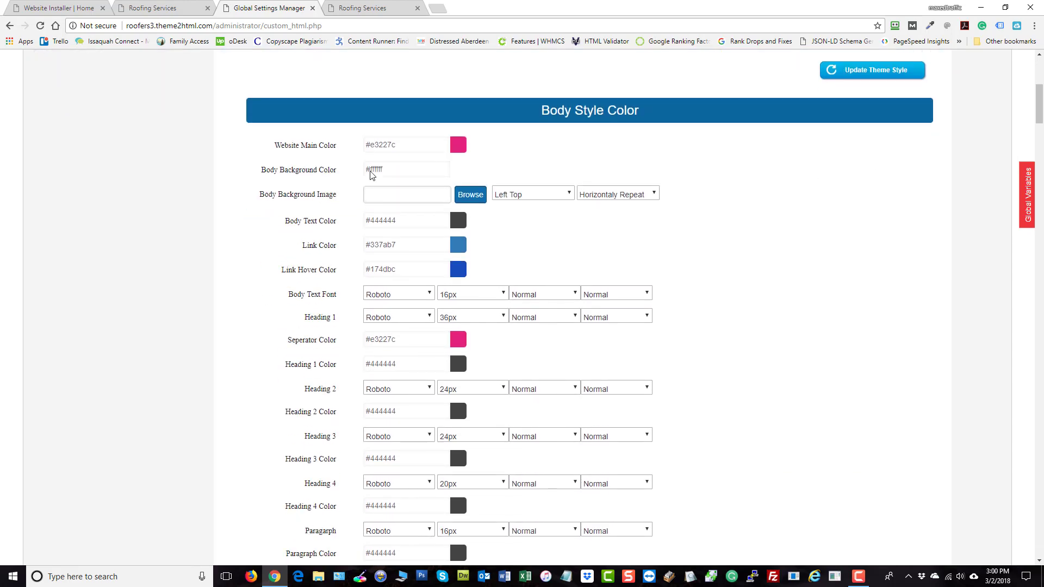
{"action": "left_click", "coordinate": [363, 9]}
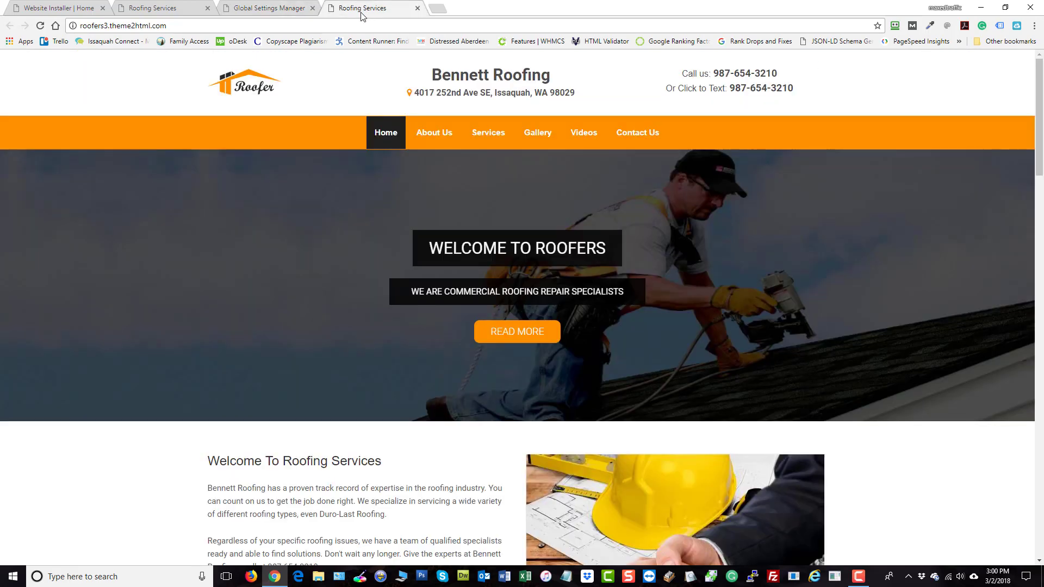
{"action": "scroll", "coordinate": [93, 460], "scroll_direction": "down", "scroll_amount": 4}
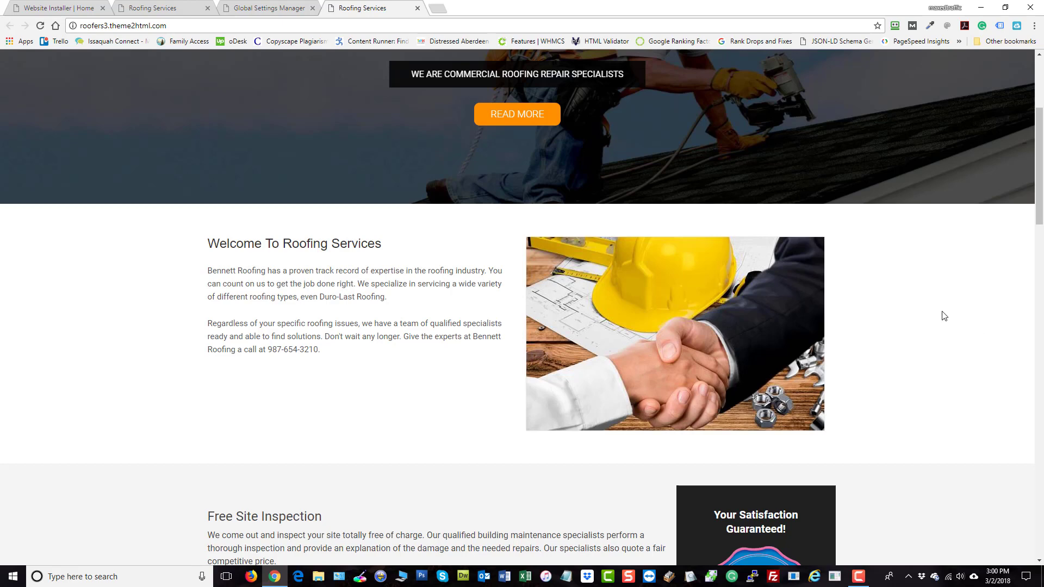
- Return to the roofers3 global settings and examine the position and repeat options for the Body Background Image
{"action": "left_click", "coordinate": [283, 9]}
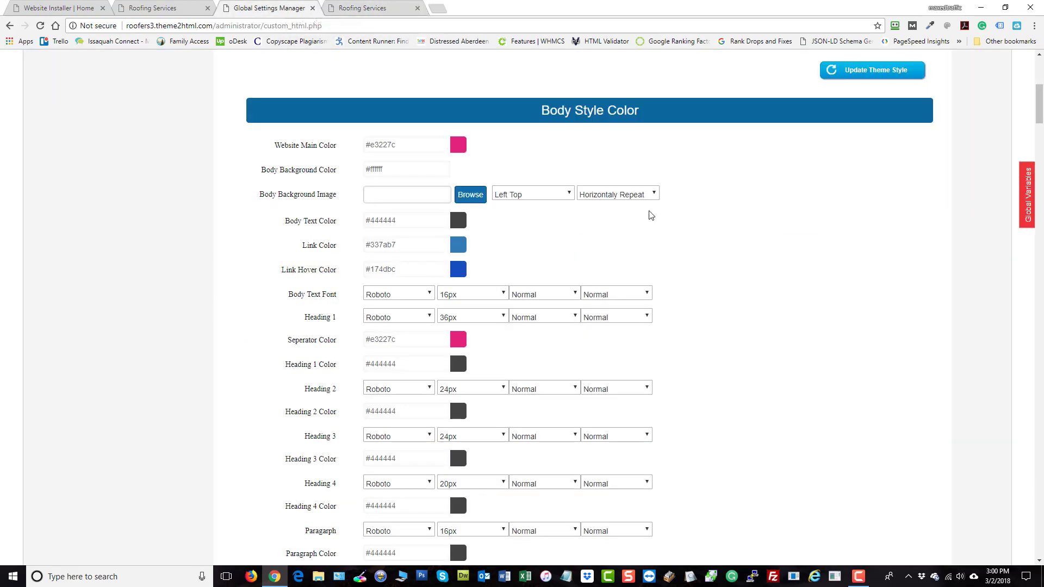
{"action": "scroll", "coordinate": [753, 245], "scroll_direction": "down", "scroll_amount": 1}
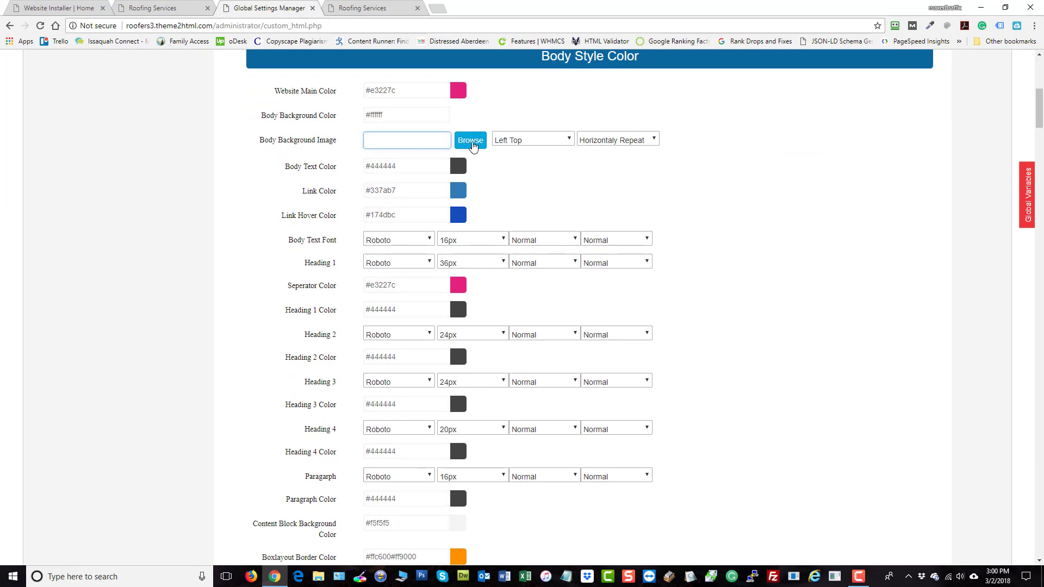
{"action": "left_click", "coordinate": [523, 141]}
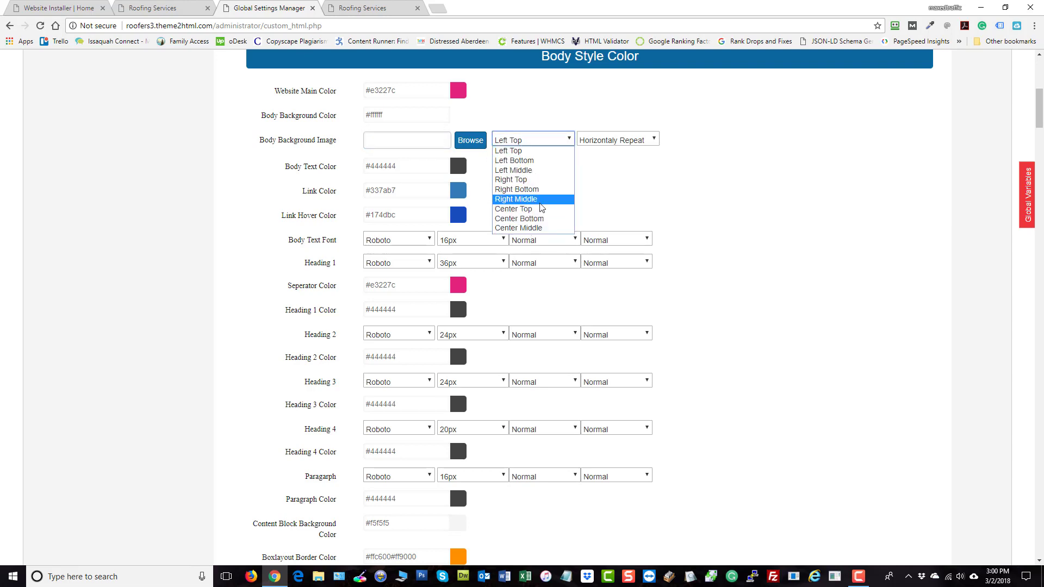
{"action": "left_click", "coordinate": [531, 141]}
{"action": "left_click", "coordinate": [613, 146]}
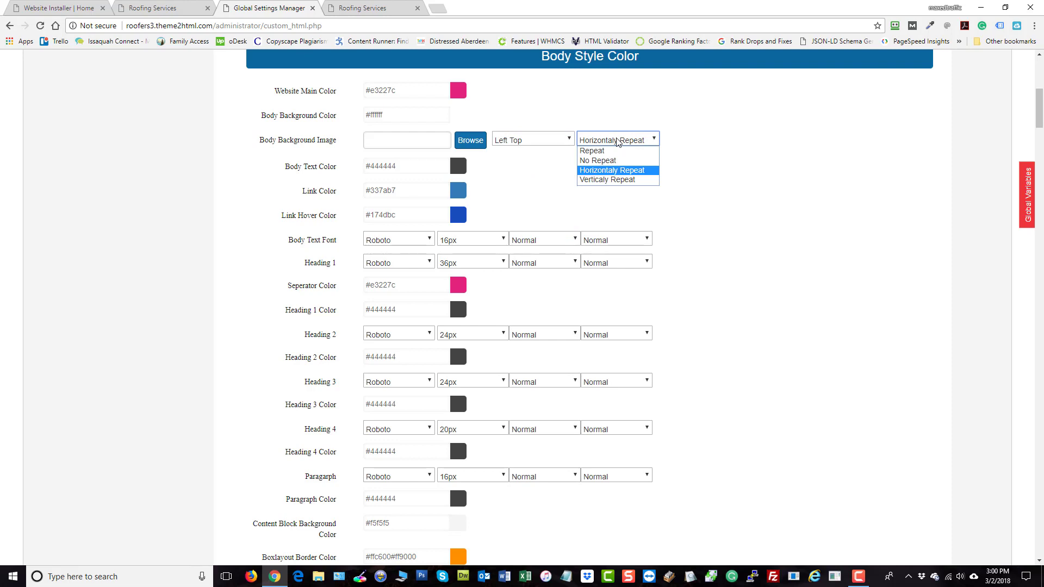
{"action": "left_click", "coordinate": [617, 139]}
{"action": "left_click", "coordinate": [805, 188]}
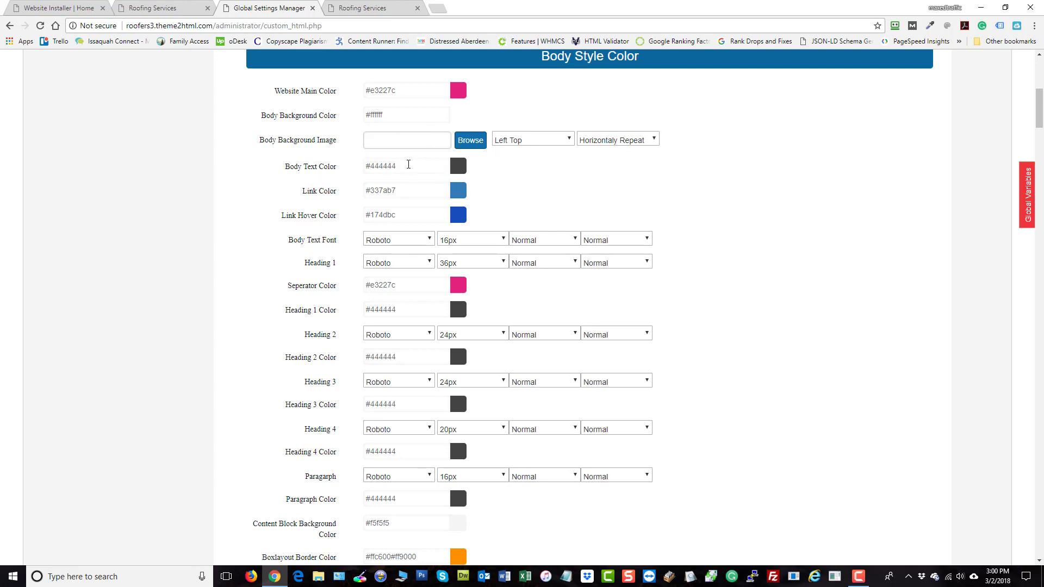
- Open the Body Text Color picker and compare the setting with the text on the live roofers3 home page
{"action": "left_click", "coordinate": [438, 166]}
{"action": "left_click", "coordinate": [359, 8]}
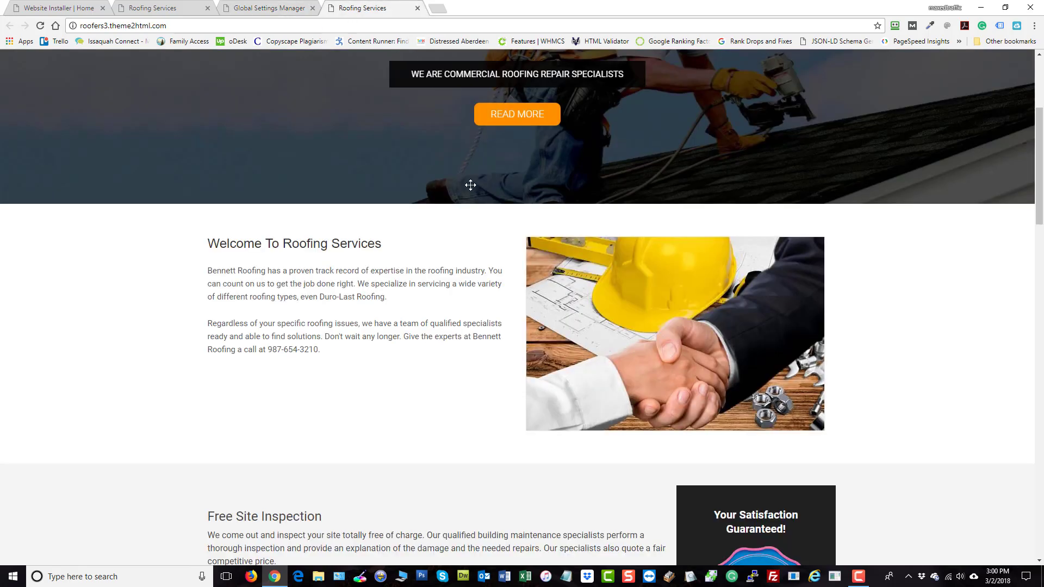
{"action": "scroll", "coordinate": [468, 182], "scroll_direction": "up", "scroll_amount": 4}
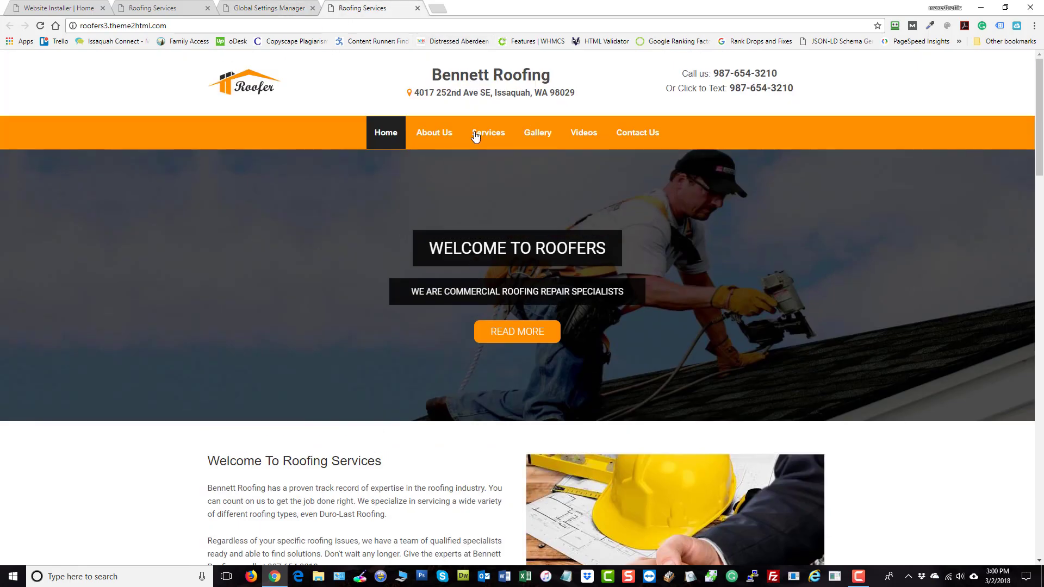
{"action": "scroll", "coordinate": [473, 136], "scroll_direction": "down", "scroll_amount": 7}
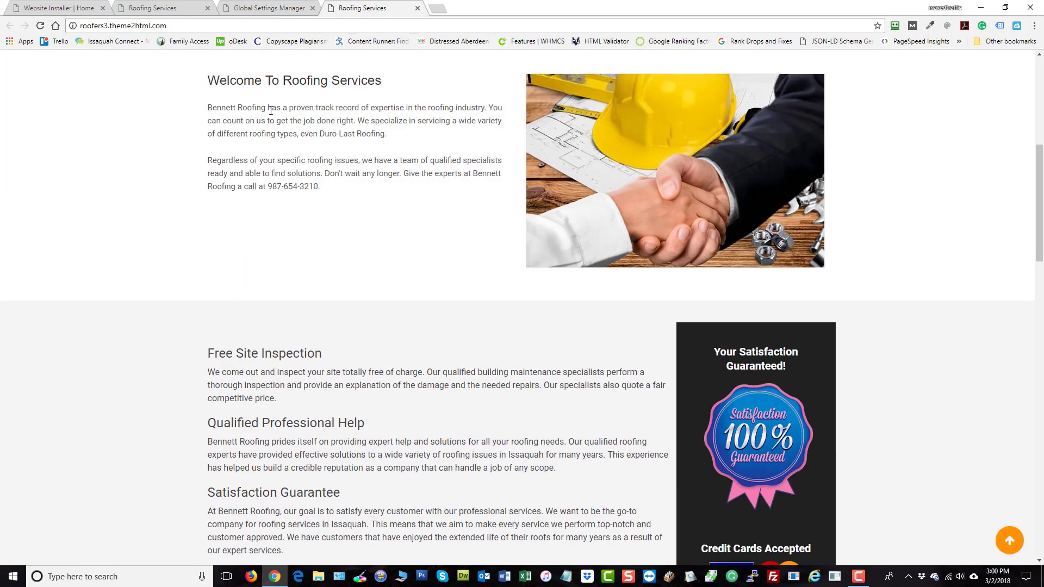
{"action": "left_click", "coordinate": [264, 7]}
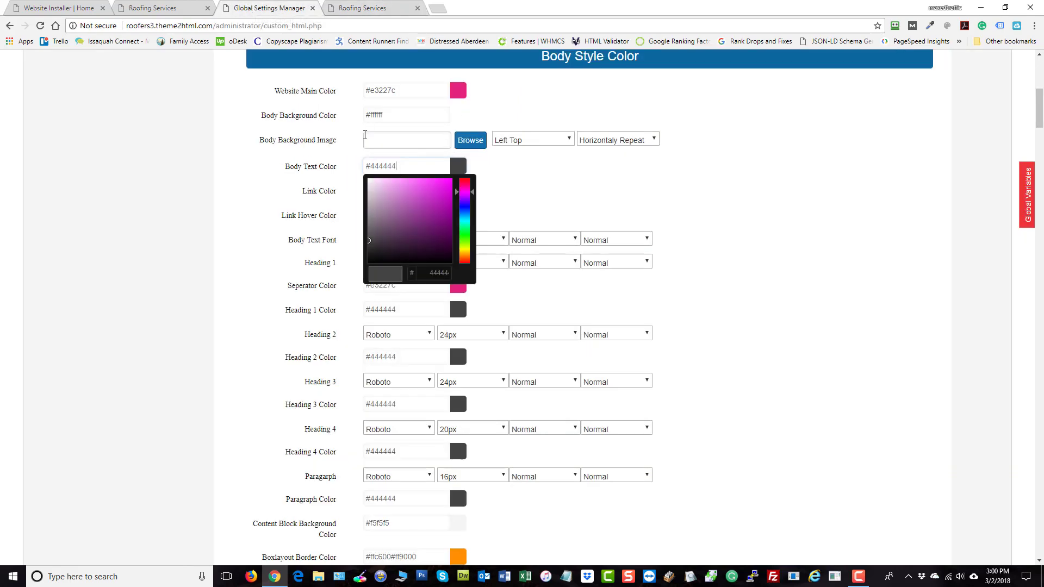
{"action": "left_click", "coordinate": [191, 237]}
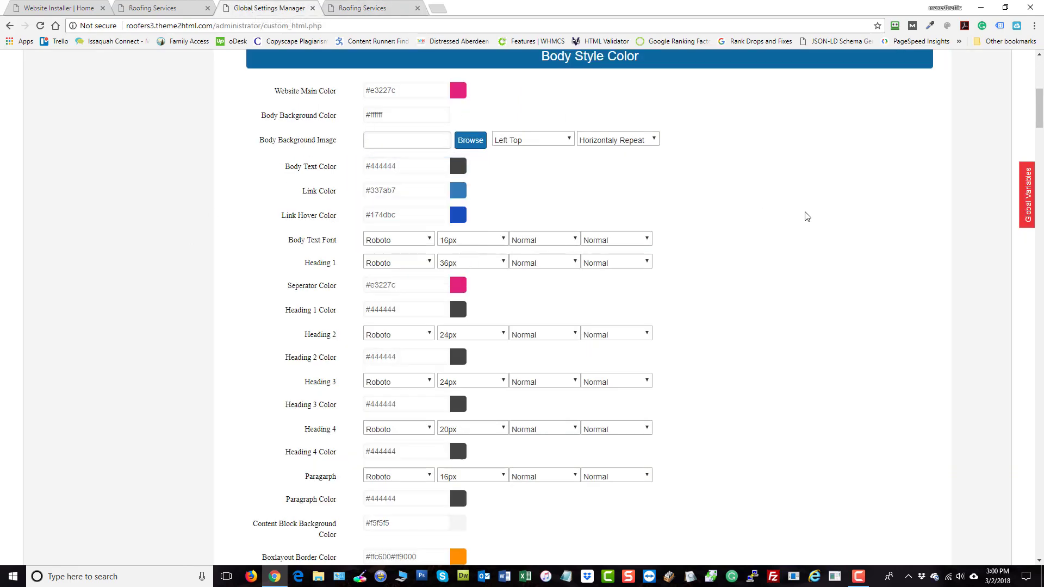
- Examine the font family, size, weight and style choices available for the Body Text Font
{"action": "scroll", "coordinate": [807, 223], "scroll_direction": "down", "scroll_amount": 2}
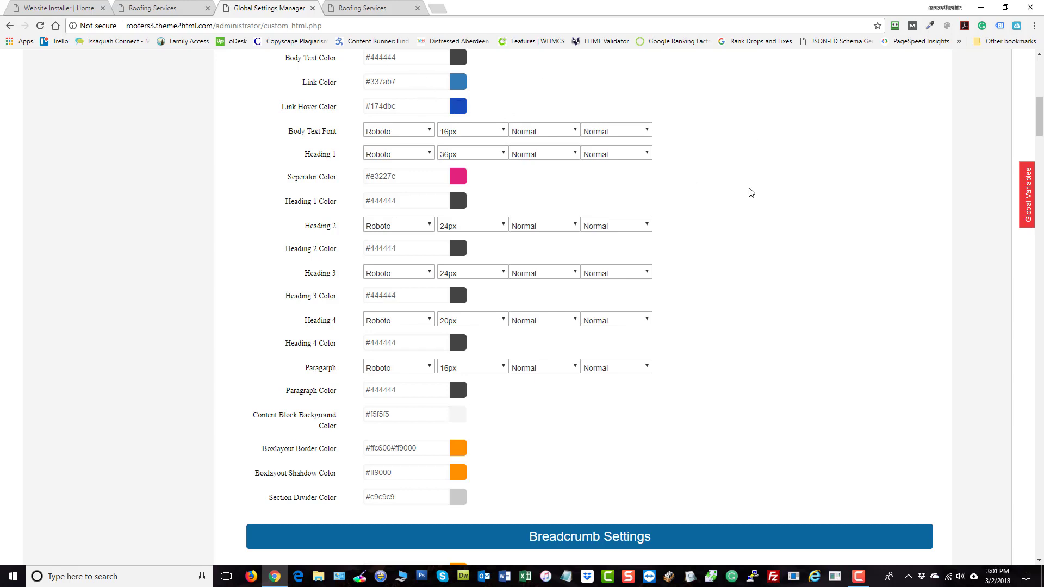
{"action": "left_click", "coordinate": [399, 133]}
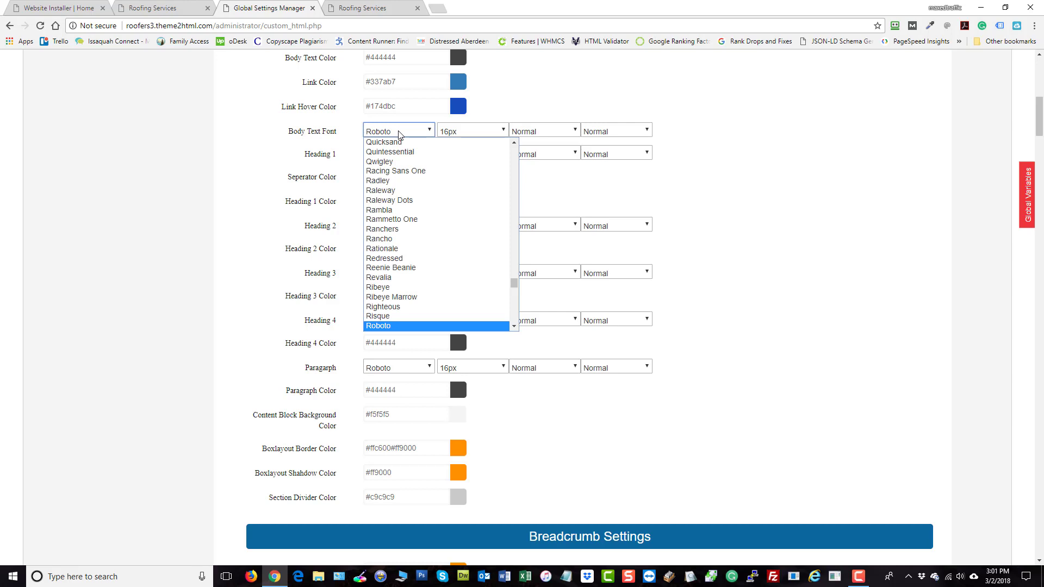
{"action": "left_click", "coordinate": [398, 133]}
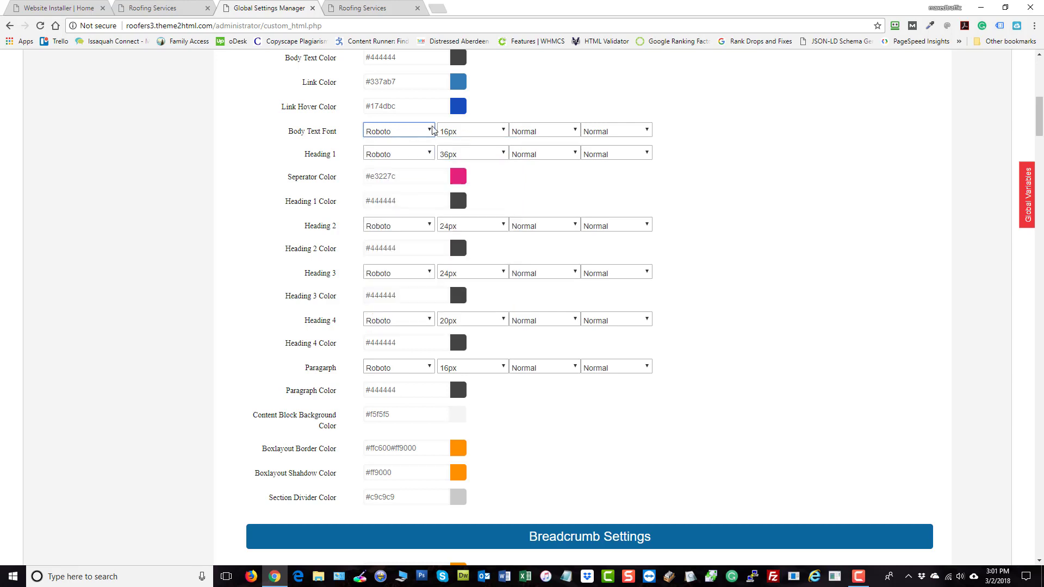
{"action": "left_click", "coordinate": [466, 136]}
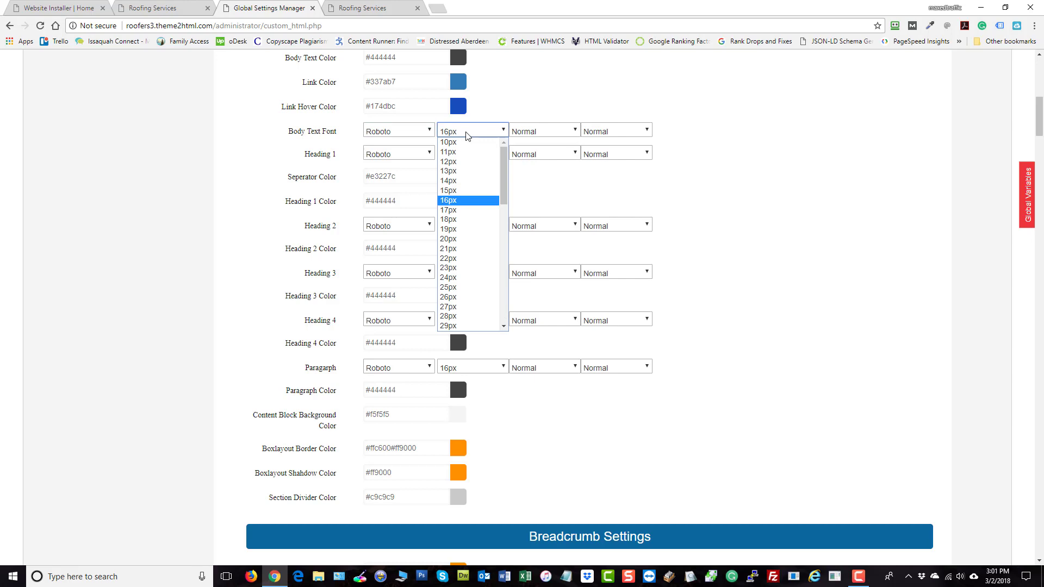
{"action": "left_click", "coordinate": [466, 135]}
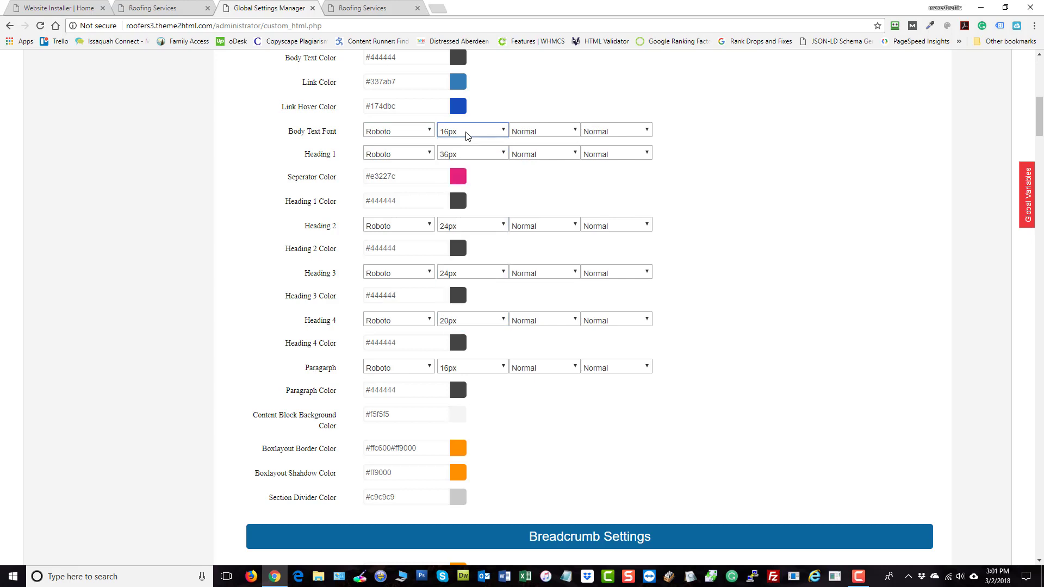
{"action": "left_click", "coordinate": [541, 133]}
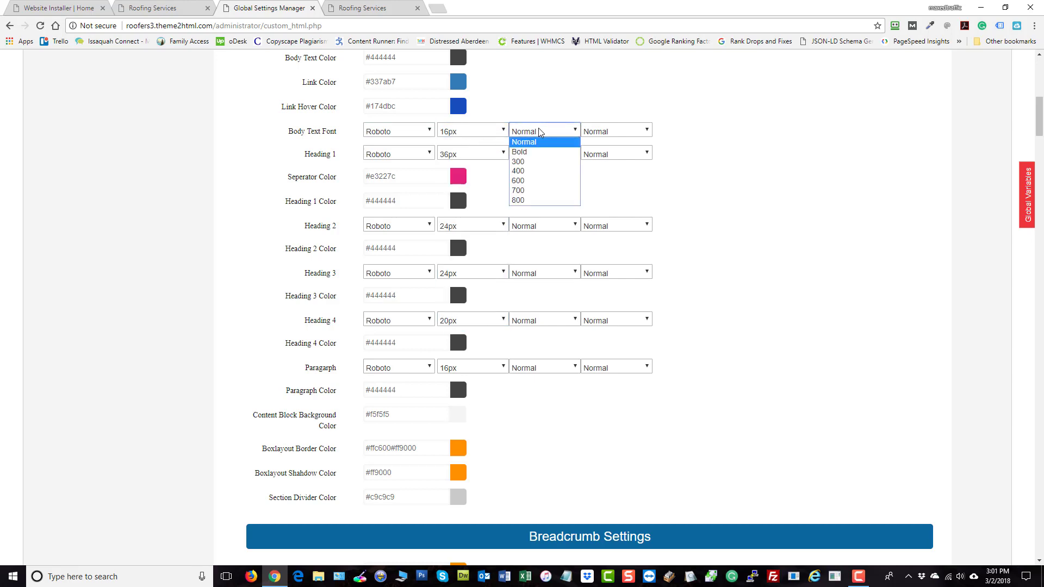
{"action": "left_click", "coordinate": [609, 134]}
{"action": "left_click", "coordinate": [610, 136]}
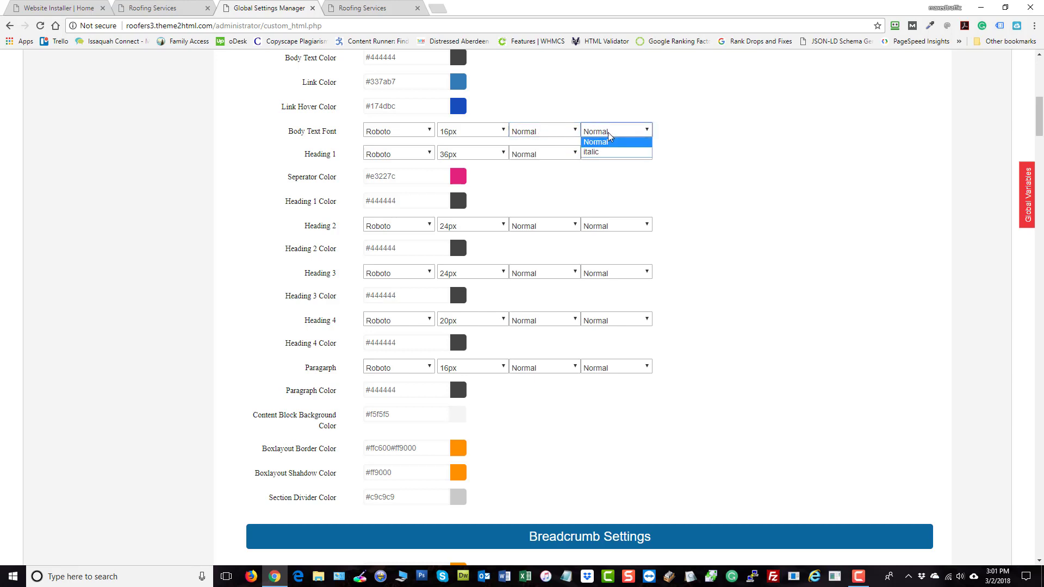
{"action": "left_click", "coordinate": [610, 137]}
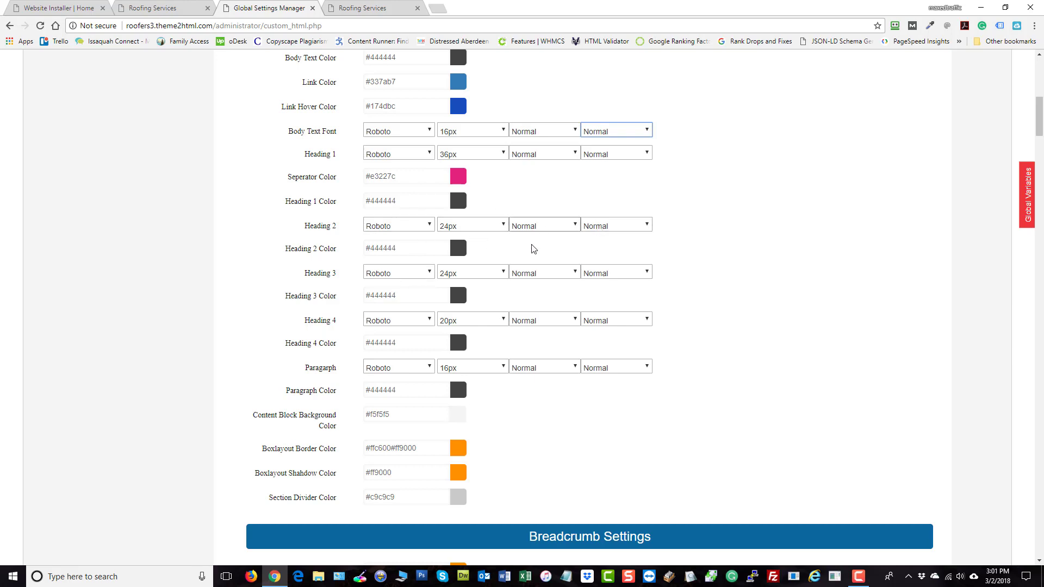
- Review the heading and paragraph fonts and colors, plus the content block, box layout and section divider colors
{"action": "scroll", "coordinate": [832, 235], "scroll_direction": "down", "scroll_amount": 1}
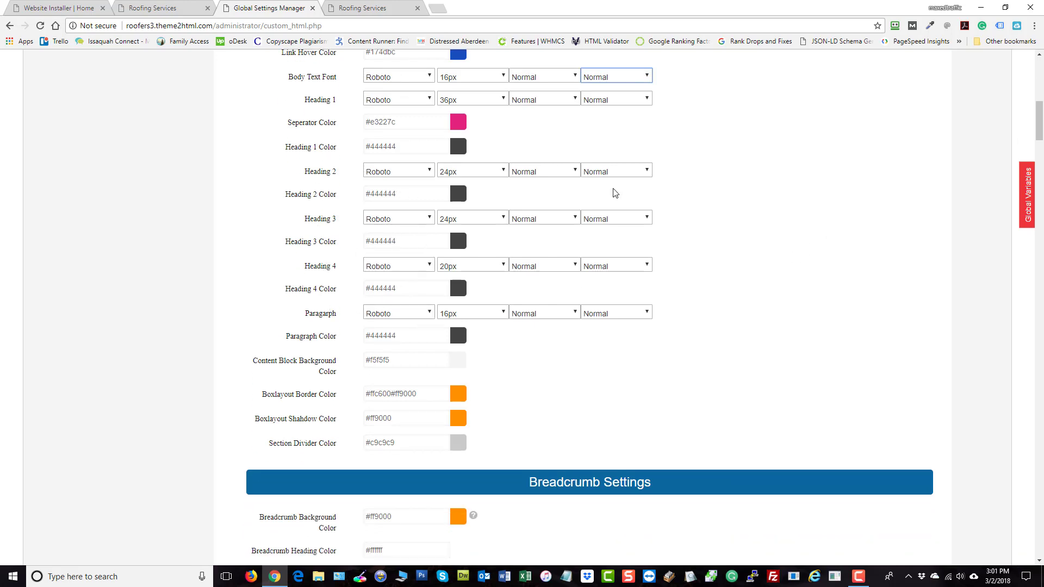
{"action": "scroll", "coordinate": [783, 236], "scroll_direction": "down", "scroll_amount": 2}
{"action": "scroll", "coordinate": [783, 235], "scroll_direction": "up", "scroll_amount": 2}
{"action": "scroll", "coordinate": [607, 249], "scroll_direction": "down", "scroll_amount": 2}
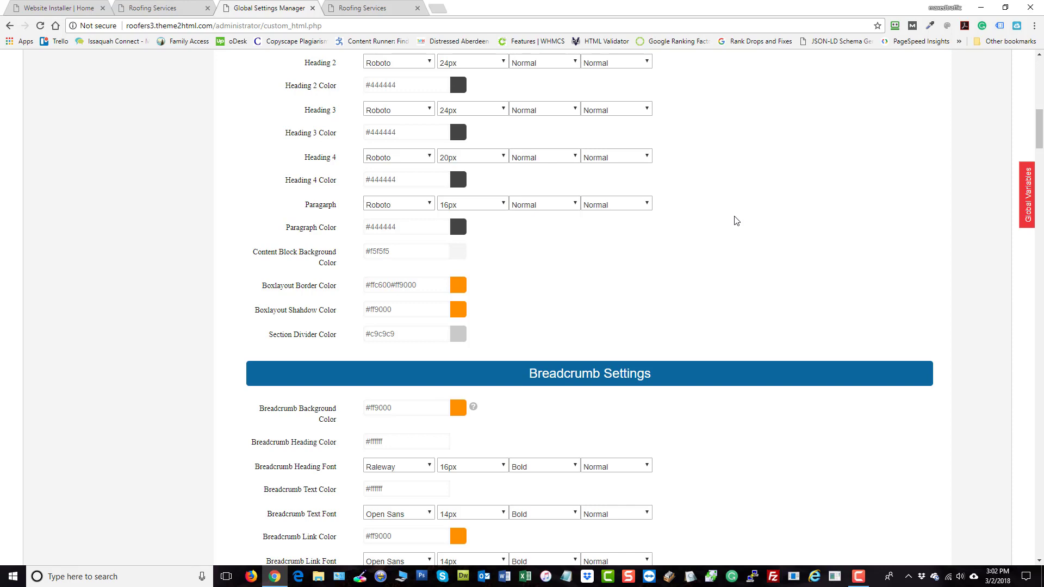
- Review the Breadcrumb Settings colors and fonts, checking the live roofers3 home page from its welcome section up to the header
{"action": "scroll", "coordinate": [736, 220], "scroll_direction": "down", "scroll_amount": 2}
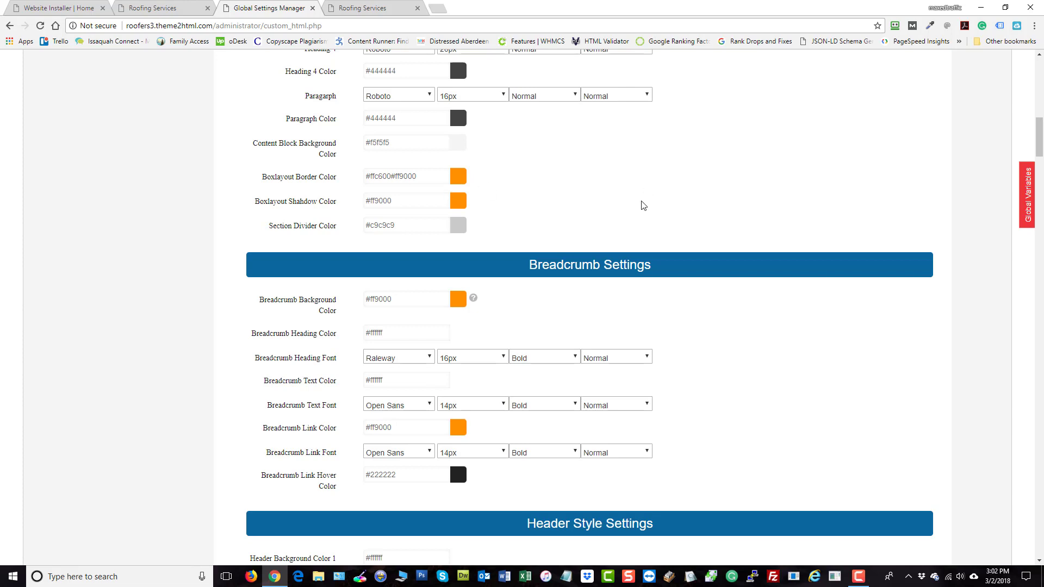
{"action": "scroll", "coordinate": [642, 208], "scroll_direction": "down", "scroll_amount": 4}
{"action": "scroll", "coordinate": [651, 227], "scroll_direction": "up", "scroll_amount": 1}
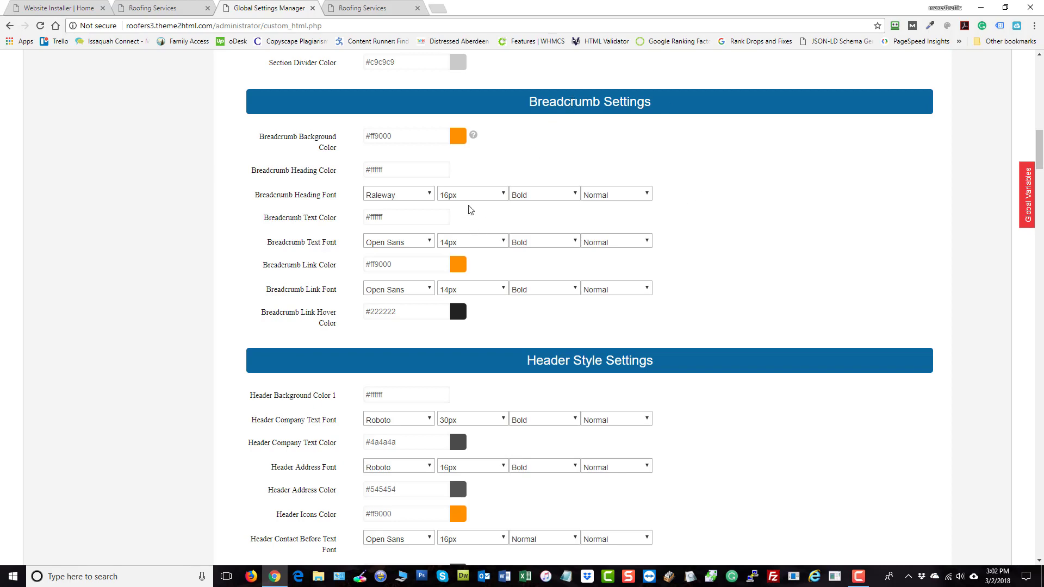
{"action": "left_click", "coordinate": [380, 7]}
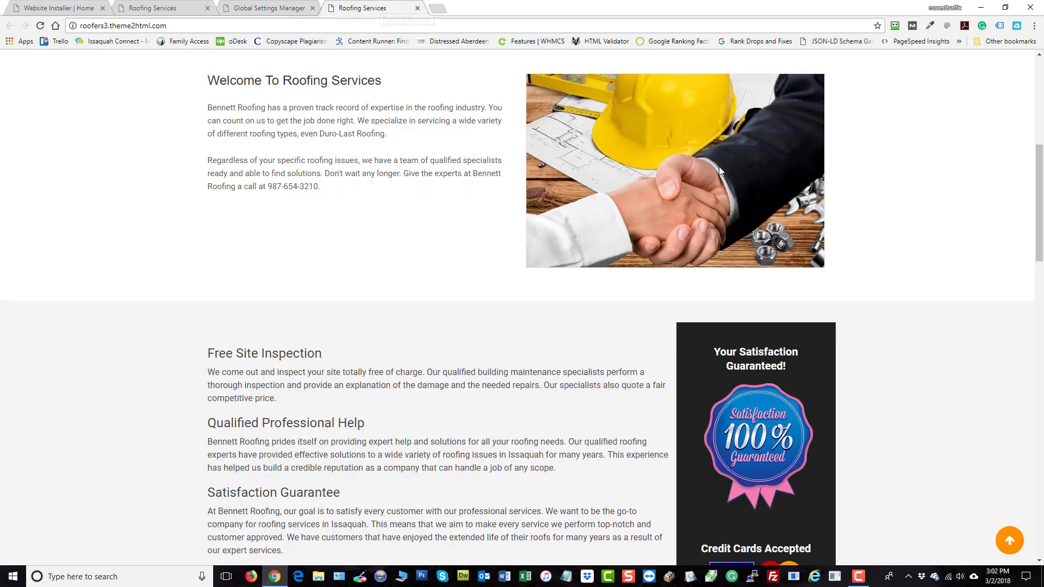
{"action": "scroll", "coordinate": [719, 166], "scroll_direction": "up", "scroll_amount": 7}
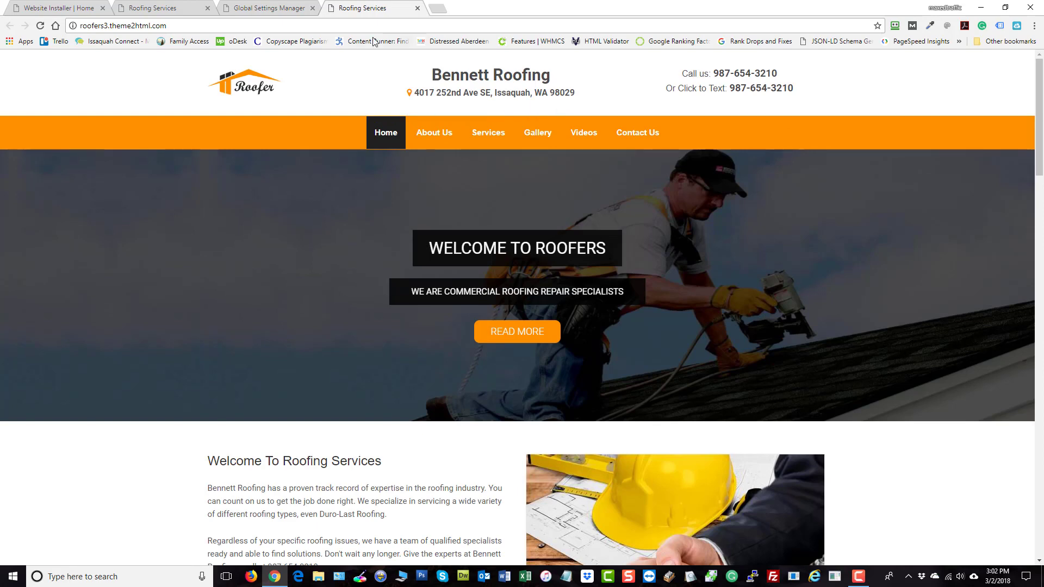
{"action": "left_click", "coordinate": [269, 7]}
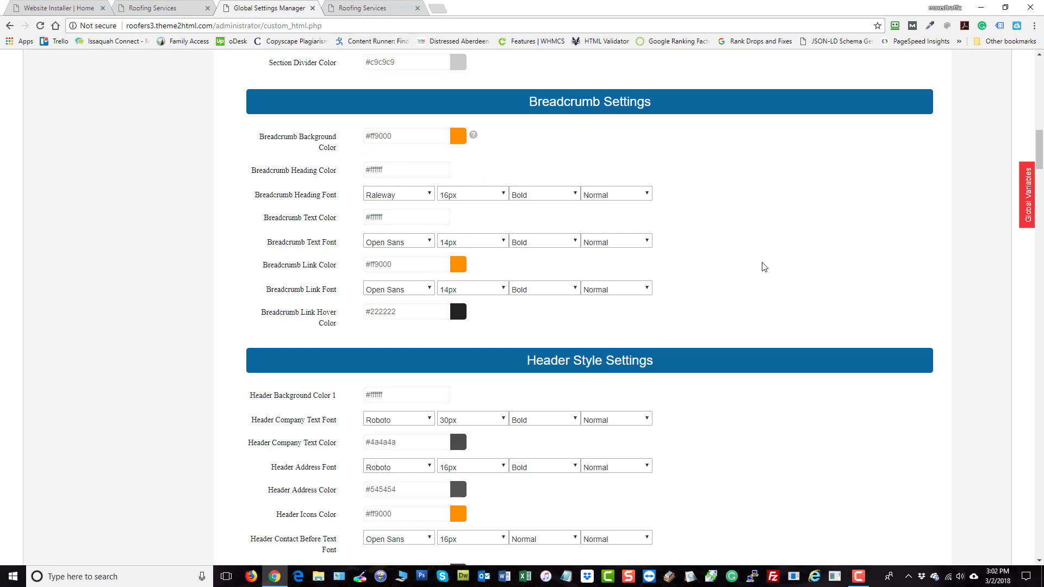
- Compare the Header Style Settings with the company name, address and contact text in the live site's header
{"action": "scroll", "coordinate": [764, 267], "scroll_direction": "down", "scroll_amount": 5}
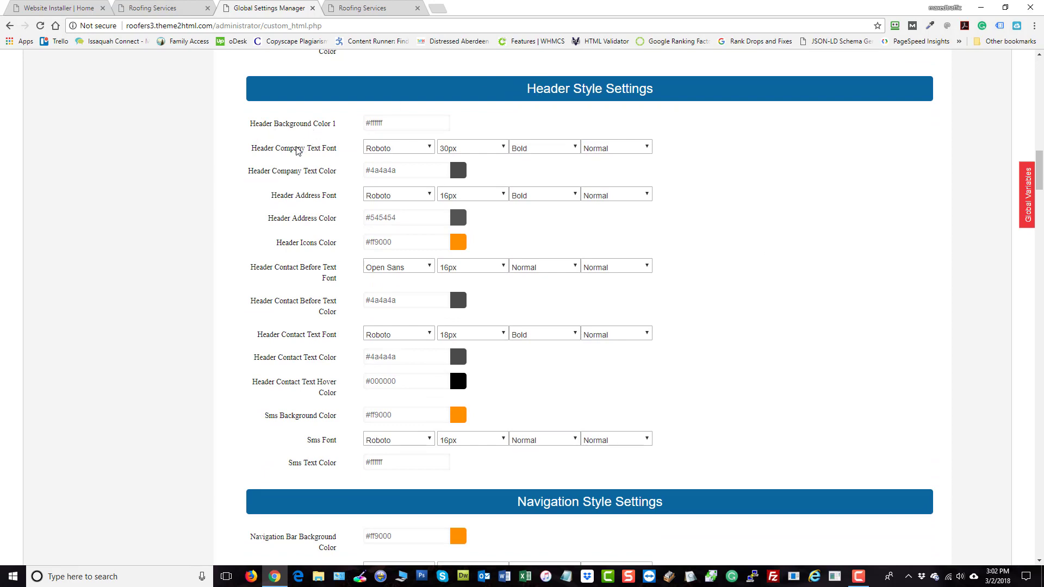
{"action": "left_click", "coordinate": [372, 9]}
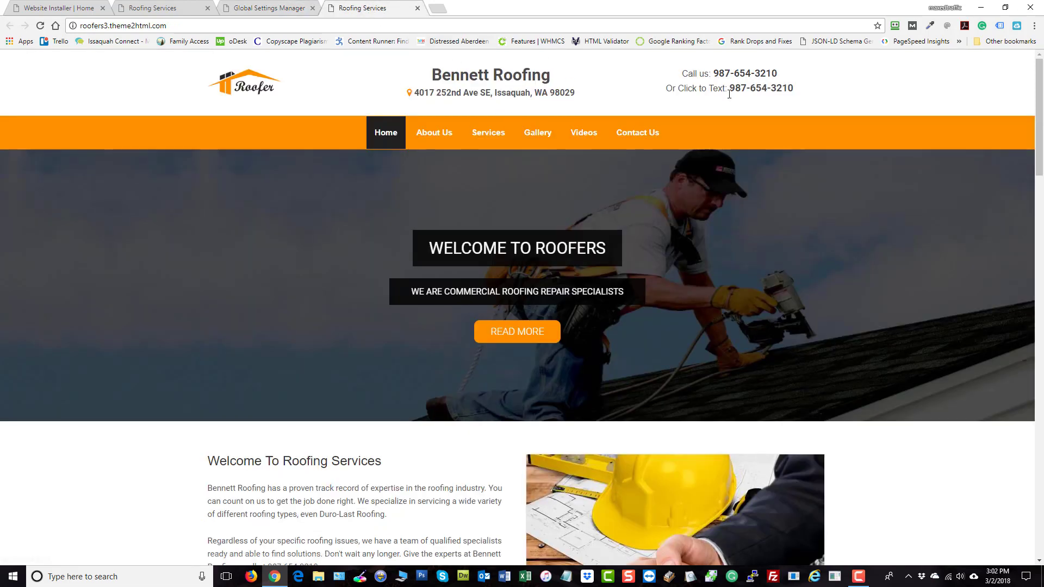
{"action": "left_click", "coordinate": [319, 9]}
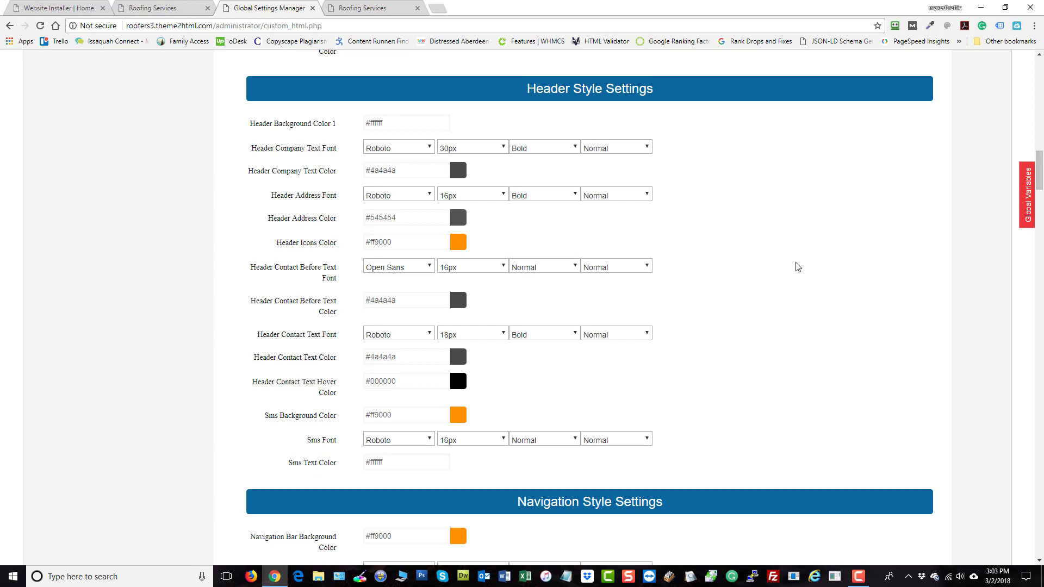
- Review the Navigation Style Settings and check the menu items' hover background on the live roofers3 home page
{"action": "scroll", "coordinate": [791, 276], "scroll_direction": "down", "scroll_amount": 2}
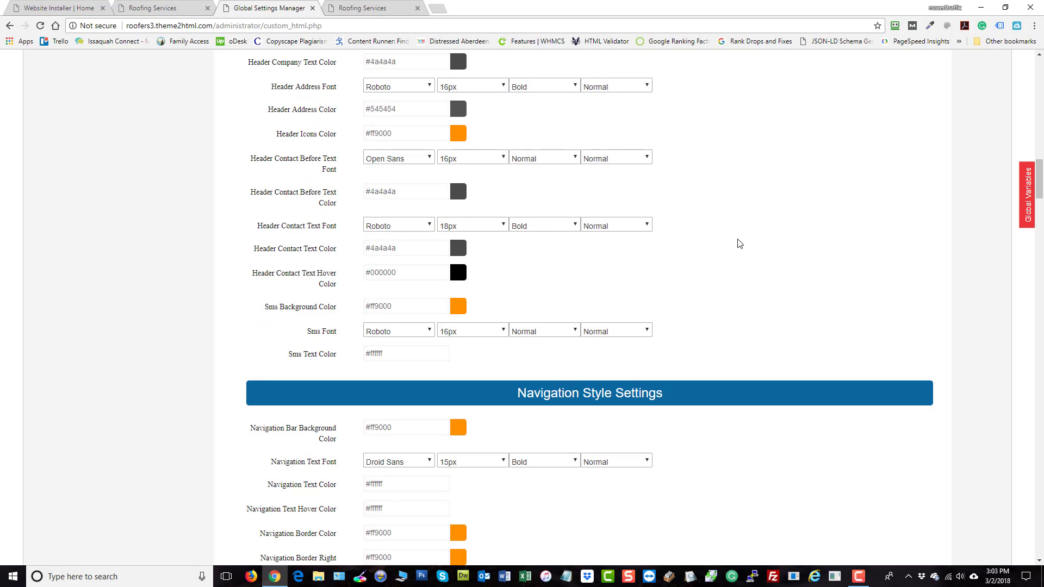
{"action": "scroll", "coordinate": [739, 240], "scroll_direction": "down", "scroll_amount": 6}
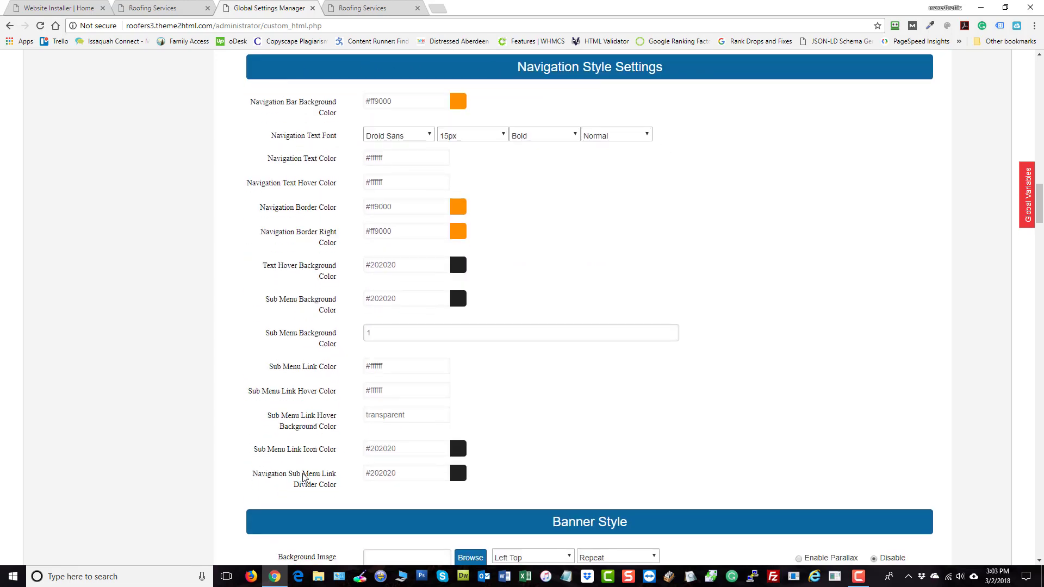
{"action": "left_click", "coordinate": [382, 12]}
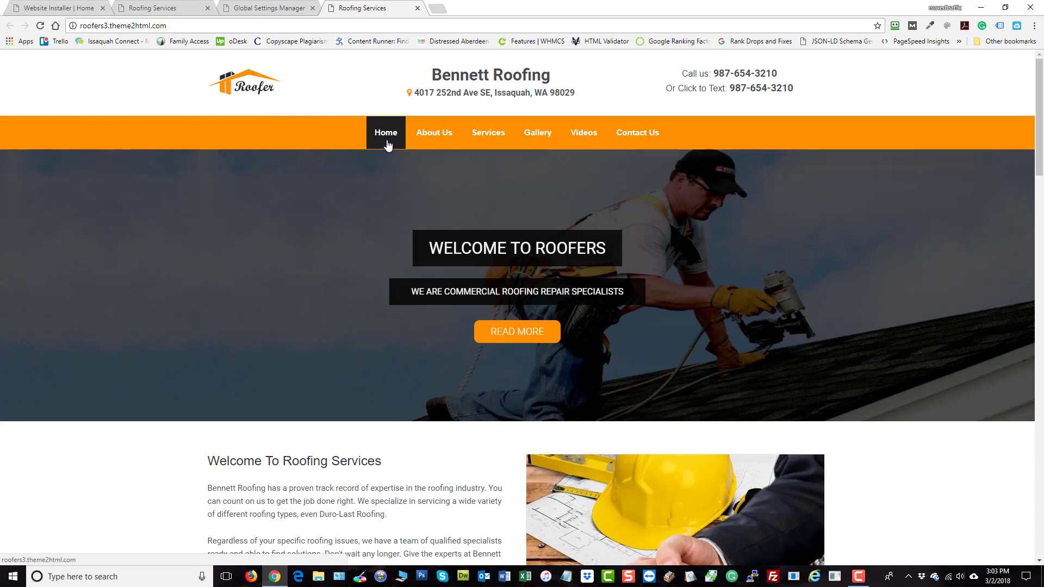
{"action": "mouse_move", "coordinate": [478, 139]}
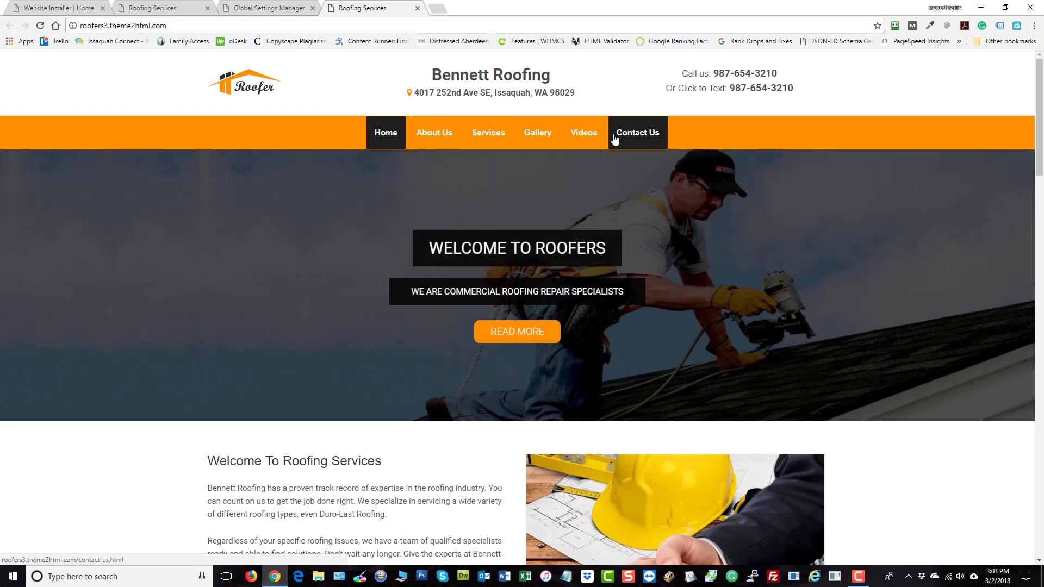
{"action": "left_click", "coordinate": [272, 9]}
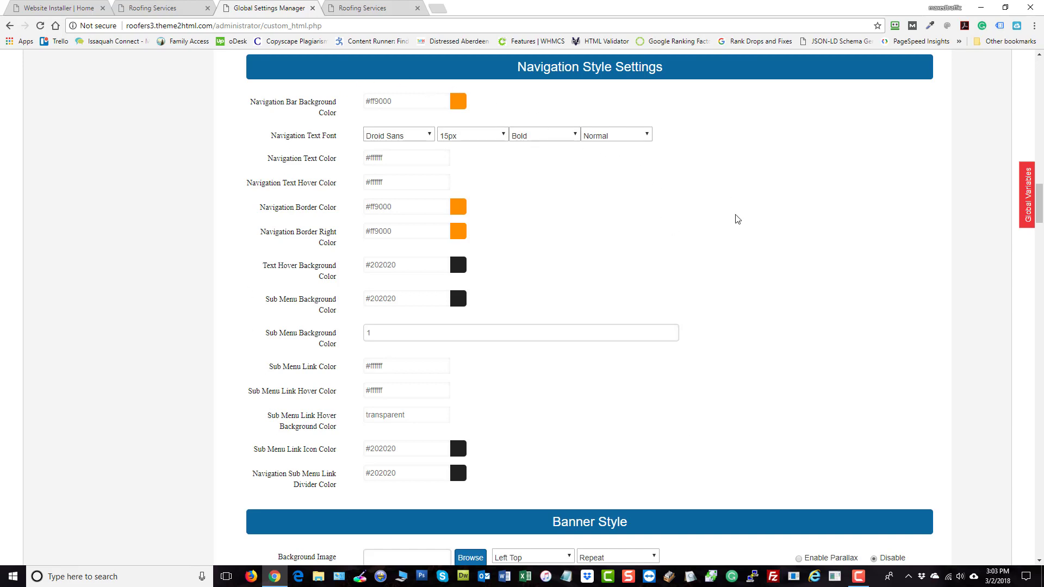
- Compare the Banner Style background image and color settings with the slider banner on the live roofers3 home page
{"action": "scroll", "coordinate": [733, 223], "scroll_direction": "down", "scroll_amount": 8}
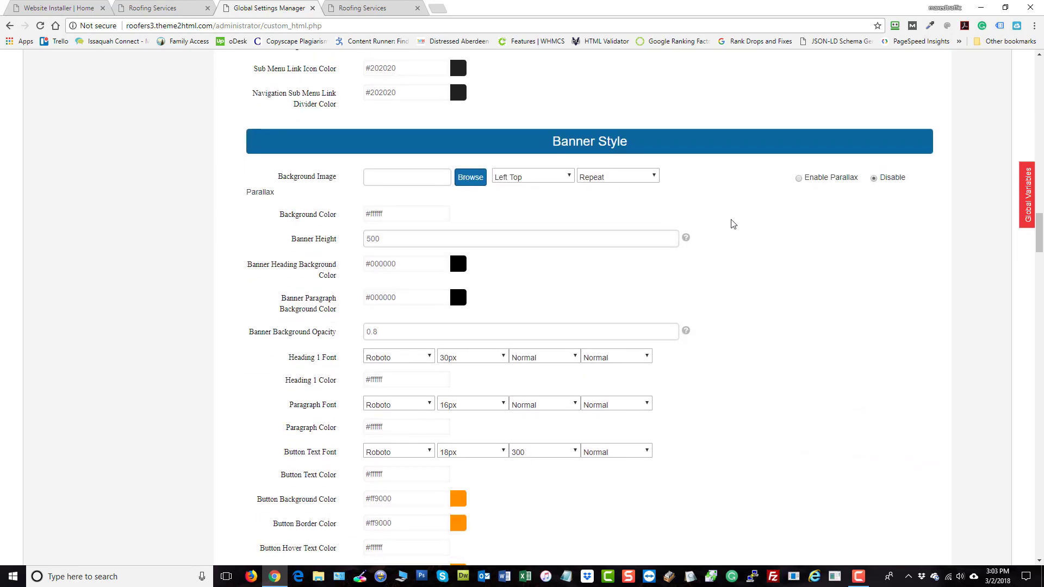
{"action": "scroll", "coordinate": [601, 89], "scroll_direction": "down", "scroll_amount": 1}
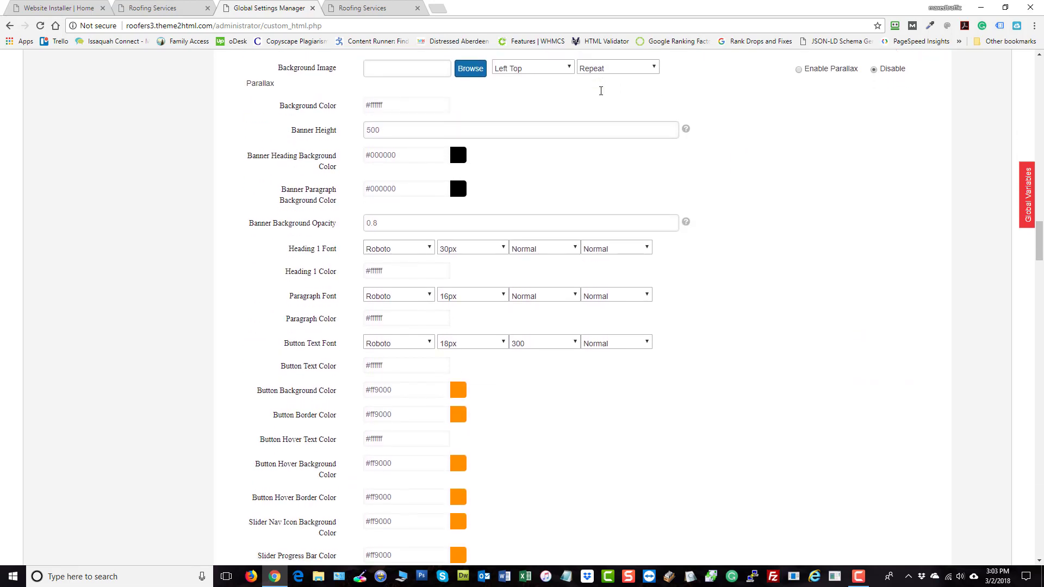
{"action": "scroll", "coordinate": [600, 91], "scroll_direction": "up", "scroll_amount": 1}
{"action": "left_click", "coordinate": [363, 12]}
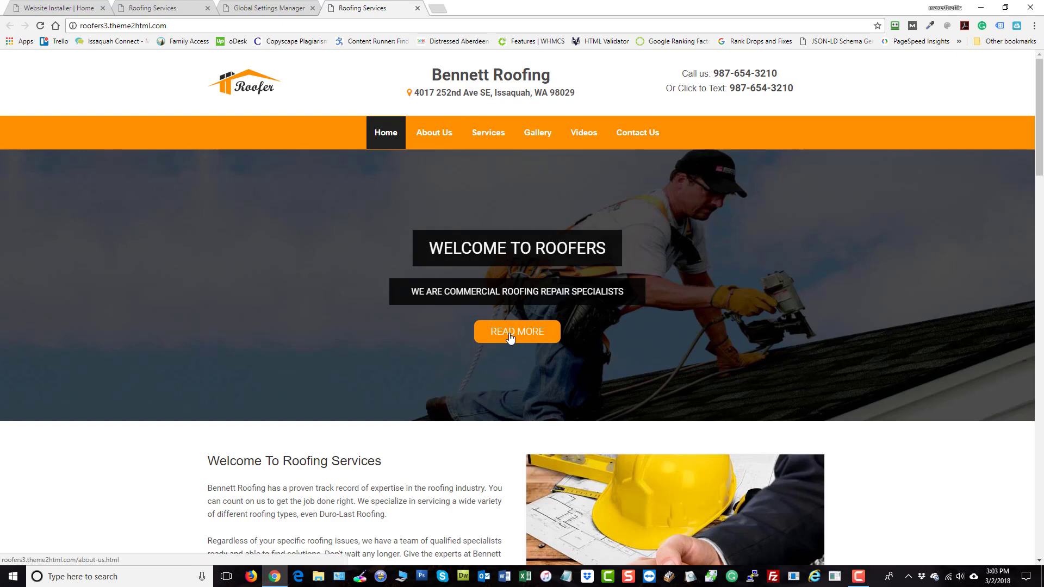
{"action": "left_click", "coordinate": [283, 9]}
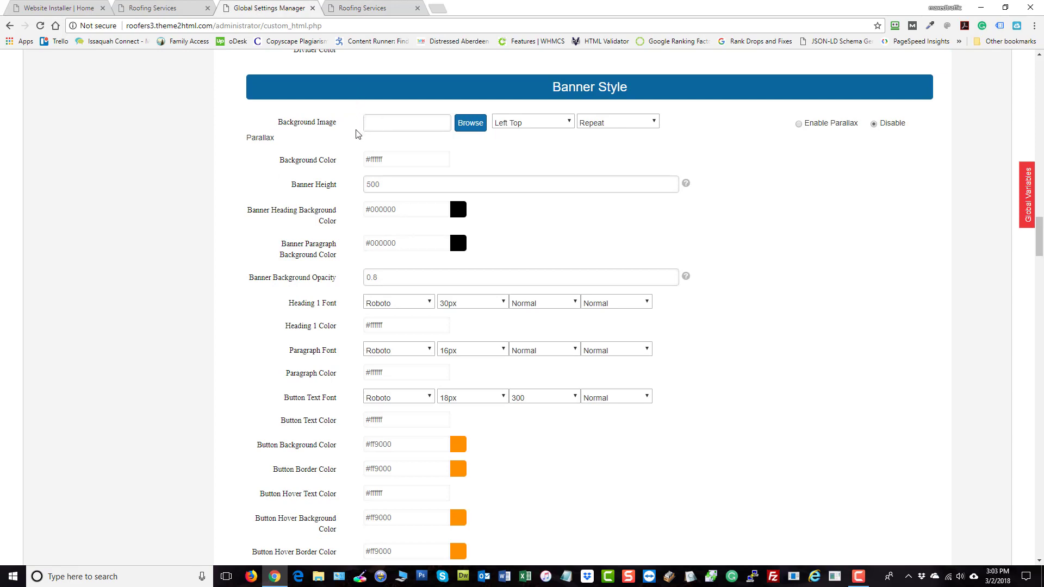
{"action": "left_click", "coordinate": [369, 8]}
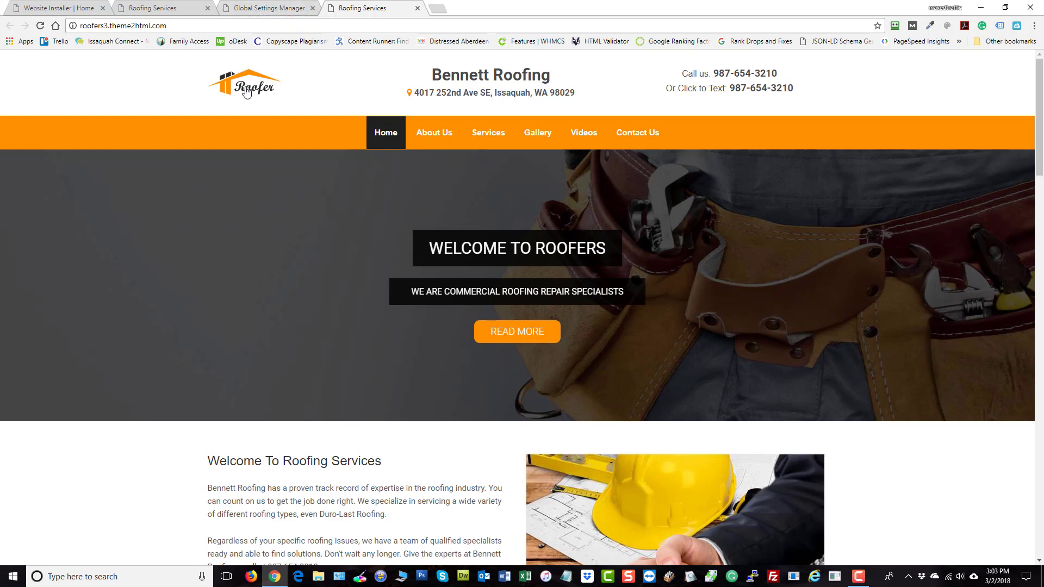
{"action": "left_click", "coordinate": [252, 7]}
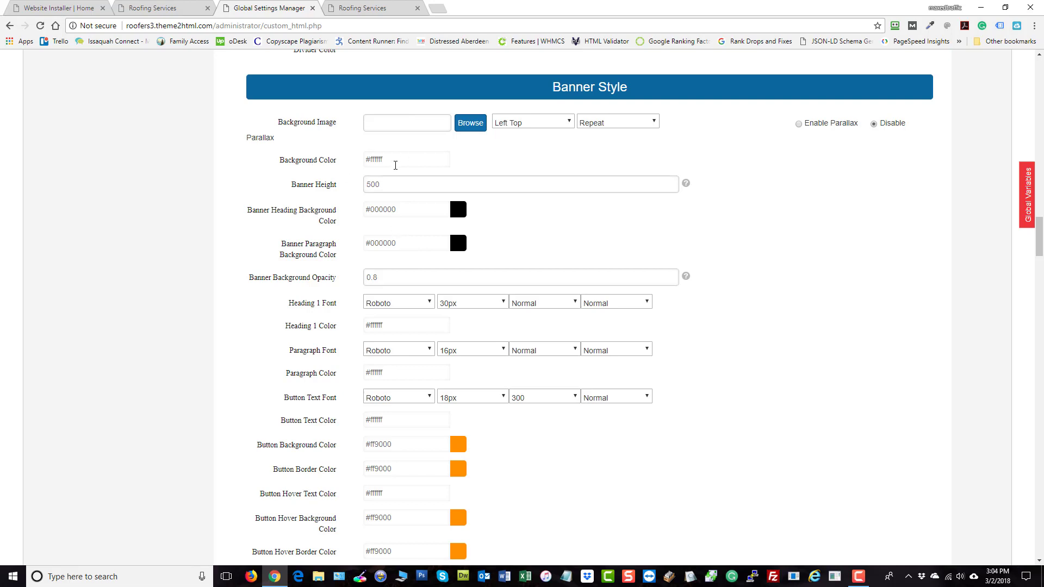
- Examine the Banner Height setting and check how far the banner extends on the live roofers3 home page
{"action": "left_click", "coordinate": [387, 183]}
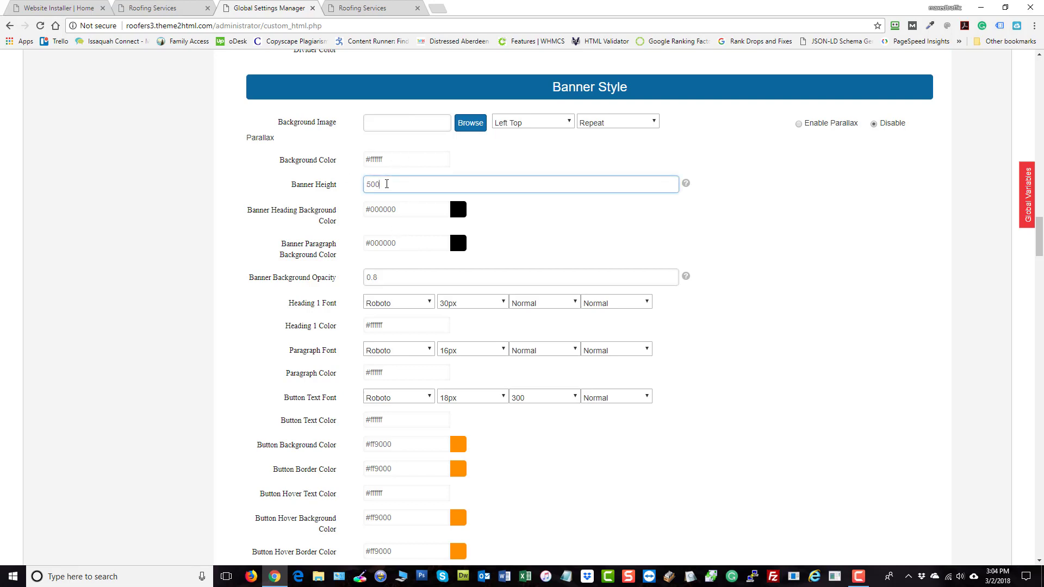
{"action": "left_click", "coordinate": [362, 7]}
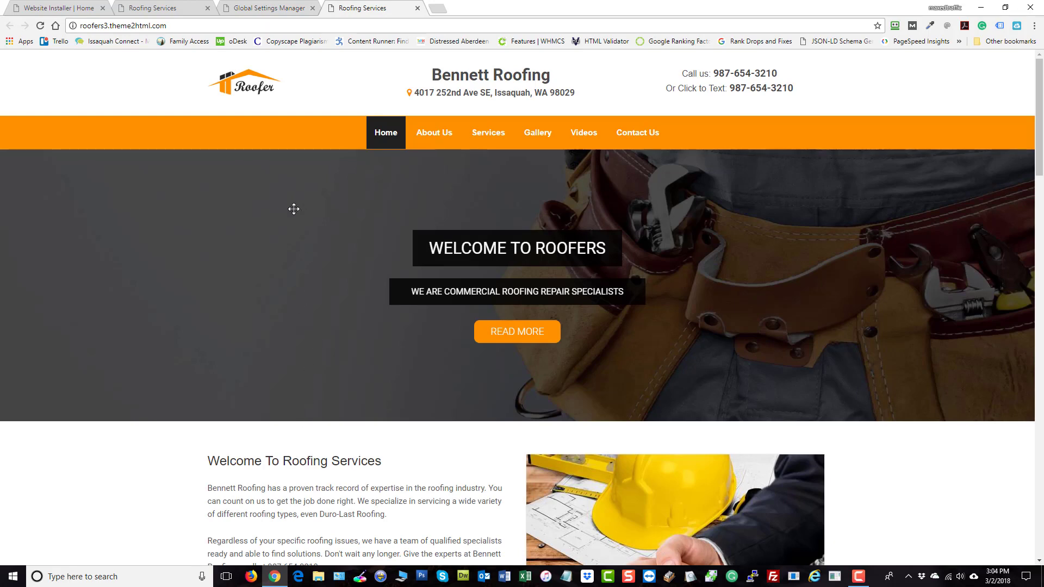
{"action": "scroll", "coordinate": [330, 361], "scroll_direction": "down", "scroll_amount": 5}
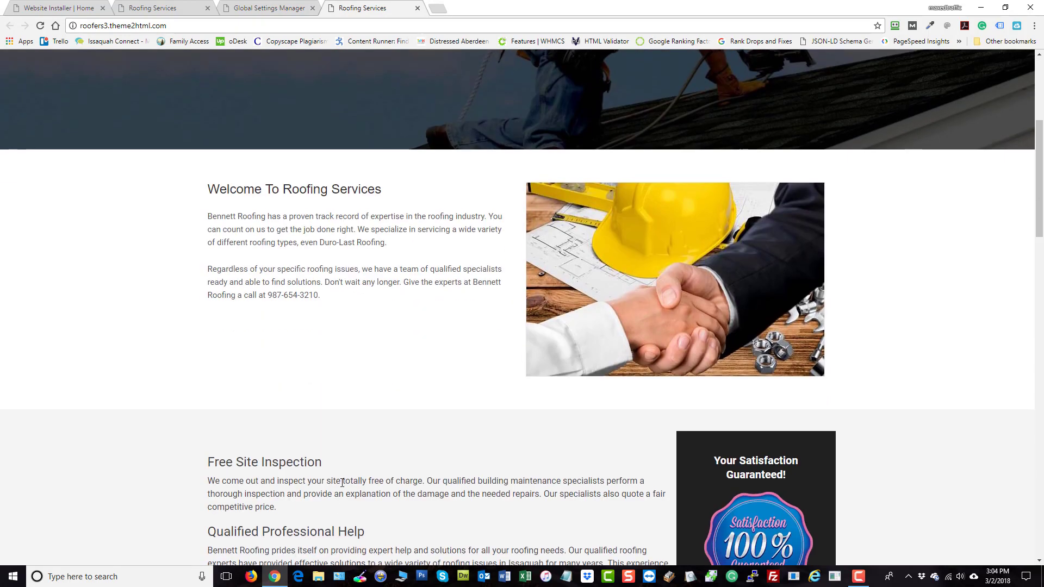
{"action": "scroll", "coordinate": [329, 479], "scroll_direction": "up", "scroll_amount": 5}
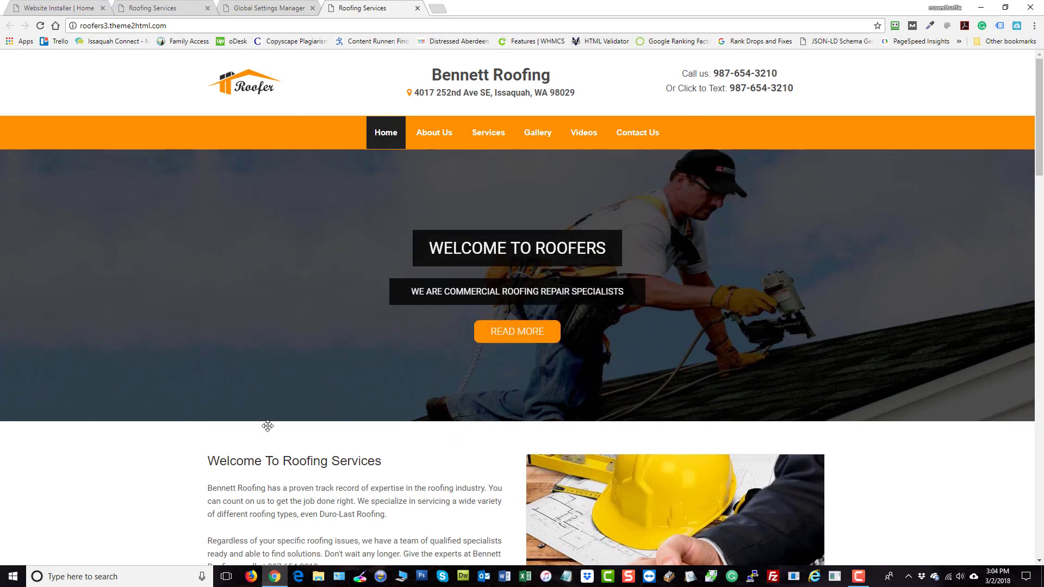
{"action": "left_click", "coordinate": [254, 13]}
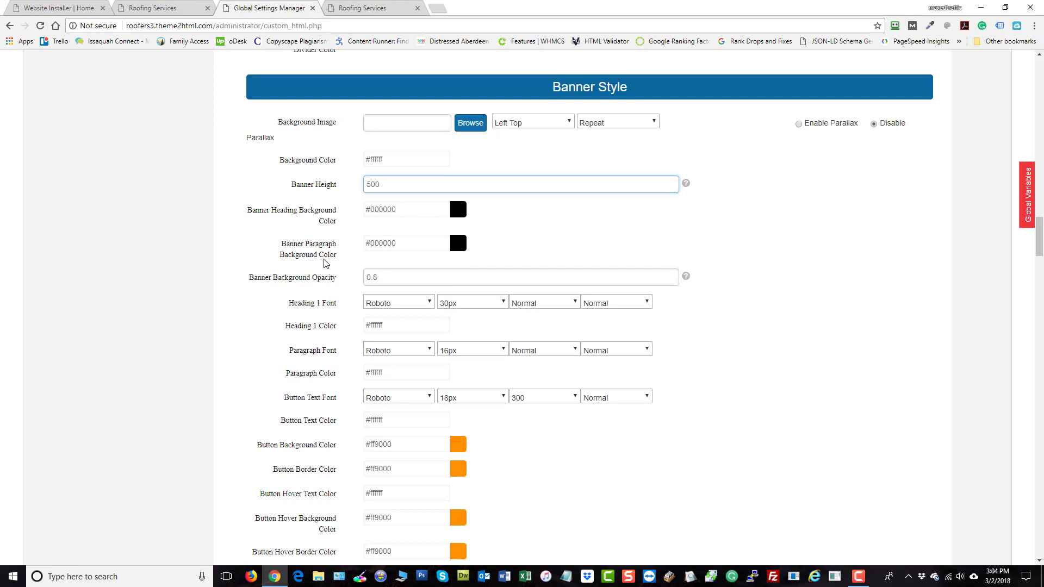
- Review the banner's background opacity, text fonts and button colors, comparing them with the live site's Read More button
{"action": "scroll", "coordinate": [325, 264], "scroll_direction": "down", "scroll_amount": 1}
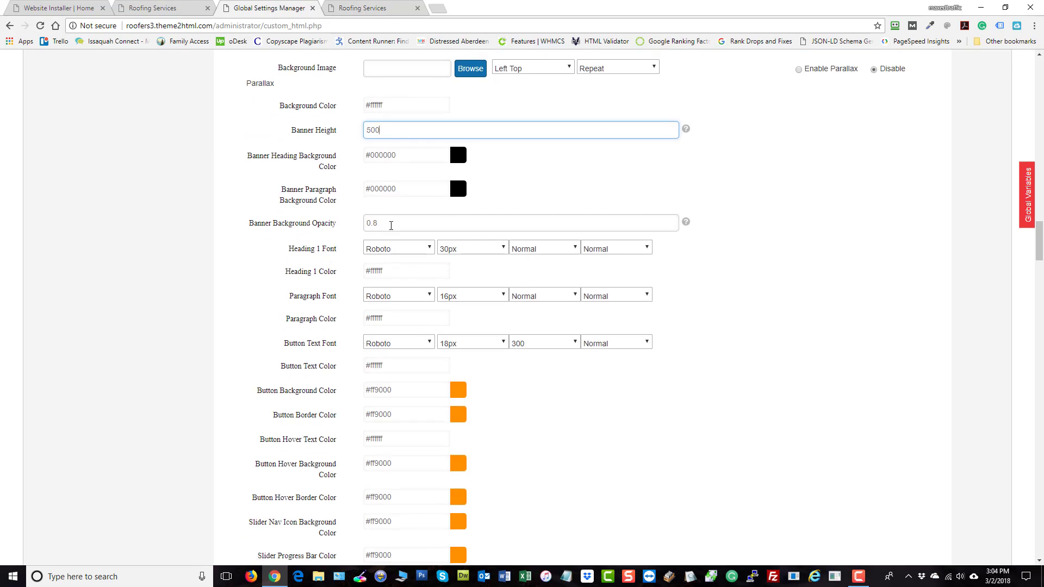
{"action": "left_click", "coordinate": [390, 225]}
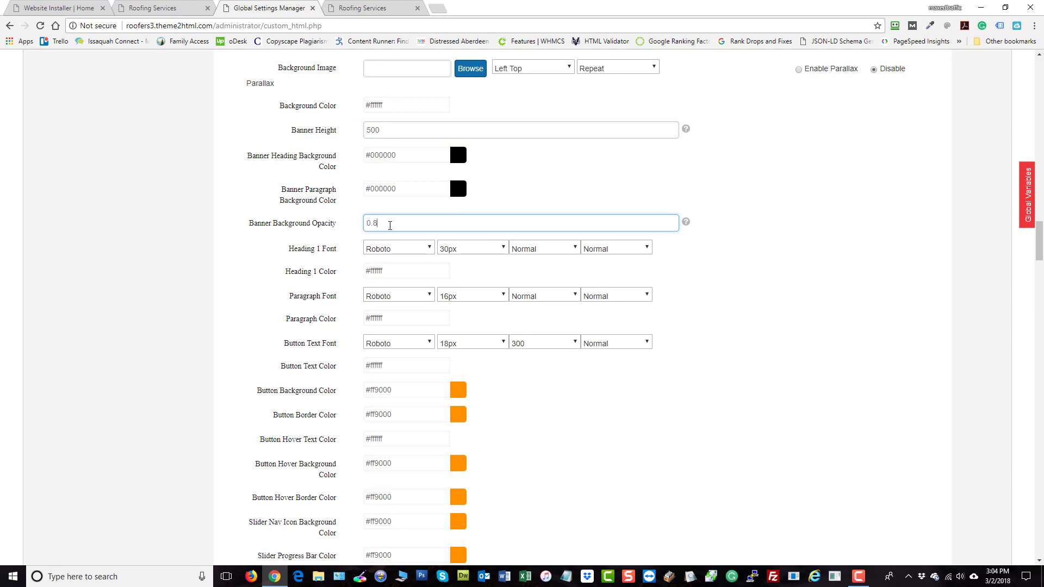
{"action": "scroll", "coordinate": [455, 172], "scroll_direction": "down", "scroll_amount": 1}
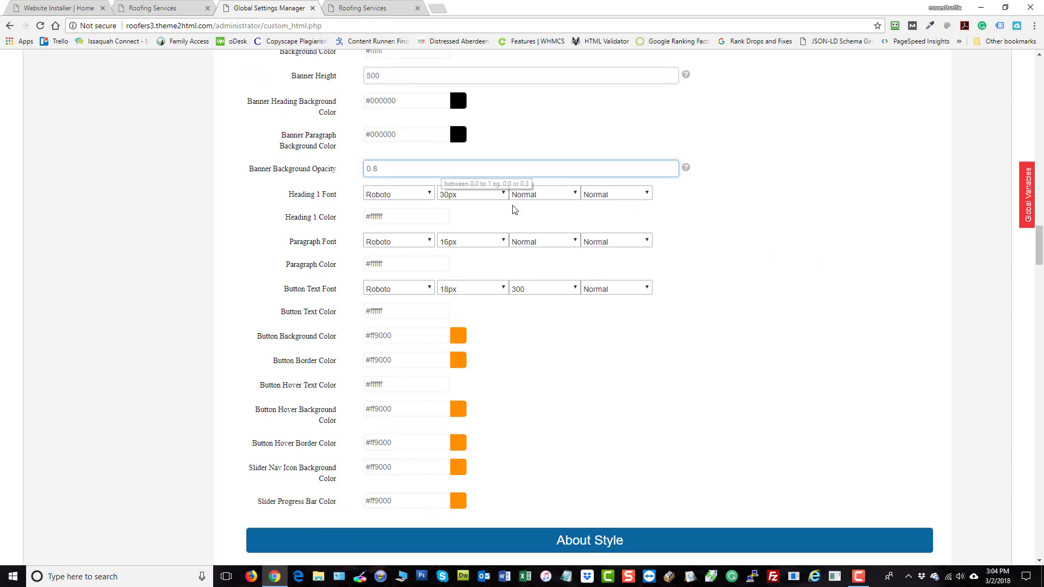
{"action": "scroll", "coordinate": [816, 397], "scroll_direction": "down", "scroll_amount": 1}
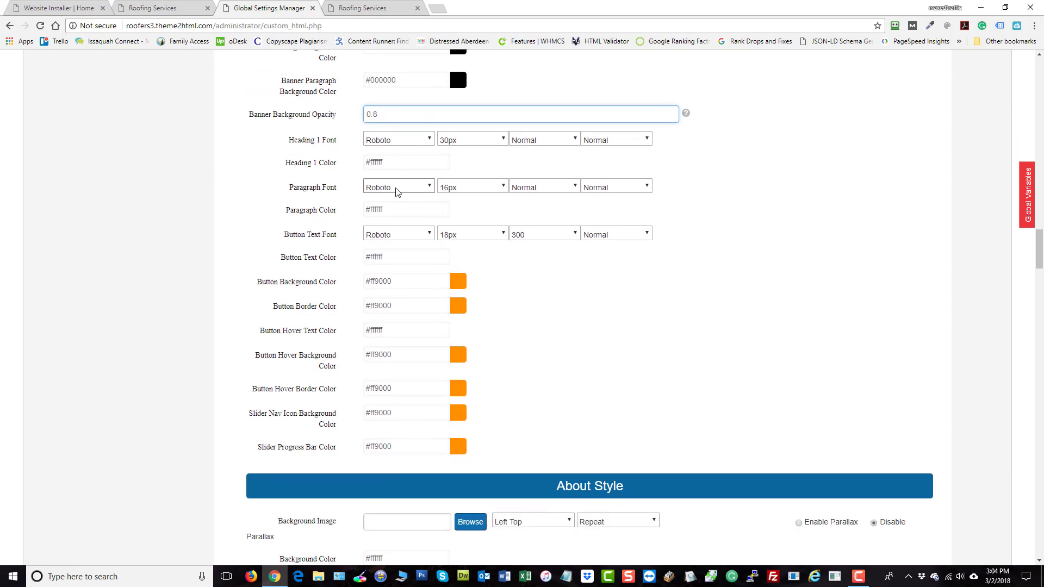
{"action": "scroll", "coordinate": [454, 275], "scroll_direction": "down", "scroll_amount": 2}
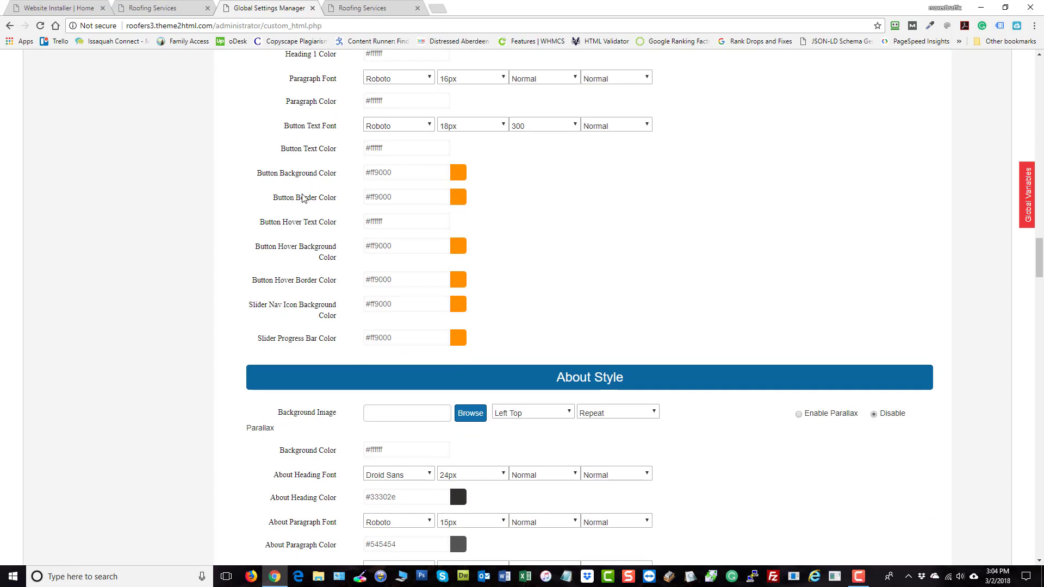
{"action": "left_click", "coordinate": [356, 8]}
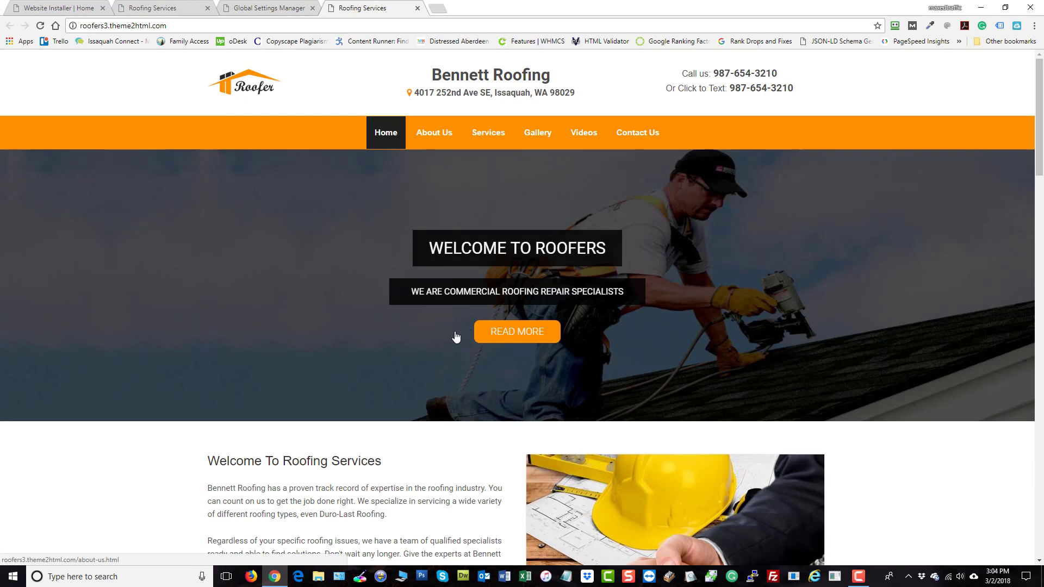
{"action": "left_click", "coordinate": [260, 8]}
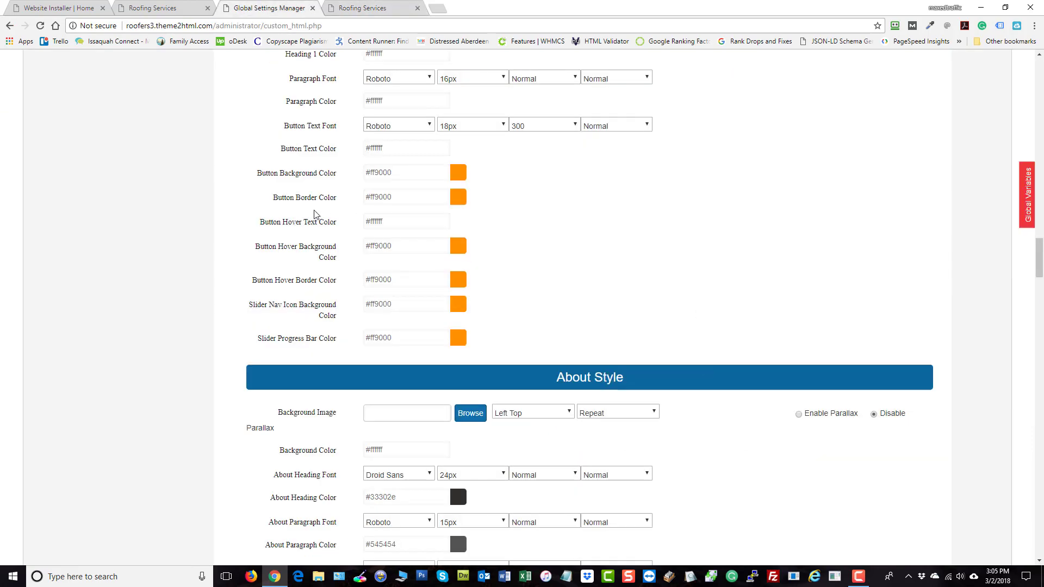
- Compare the About Style settings with the Welcome To Roofing Services section on the live home page
{"action": "scroll", "coordinate": [652, 284], "scroll_direction": "down", "scroll_amount": 3}
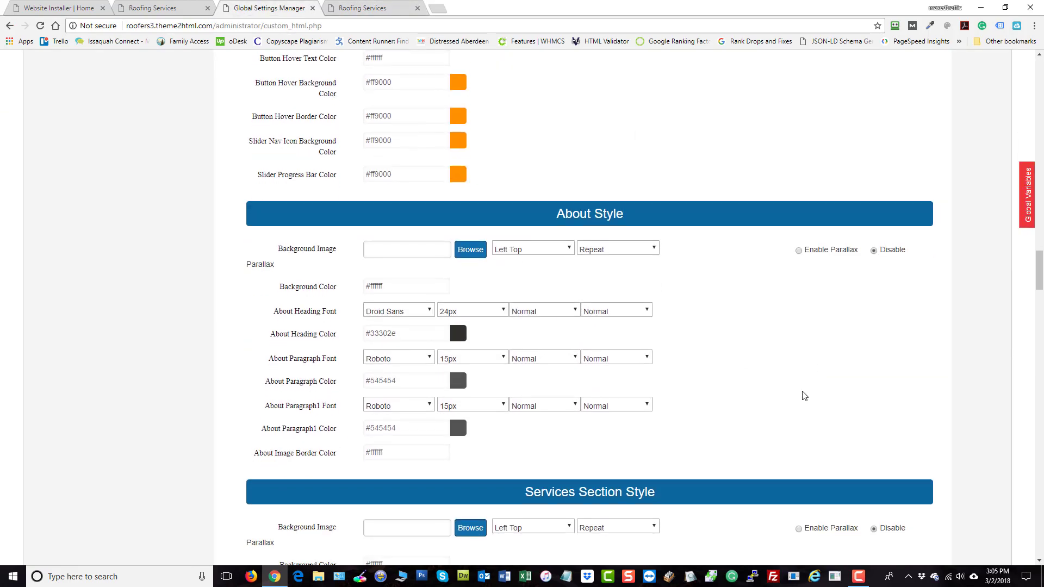
{"action": "scroll", "coordinate": [804, 395], "scroll_direction": "down", "scroll_amount": 3}
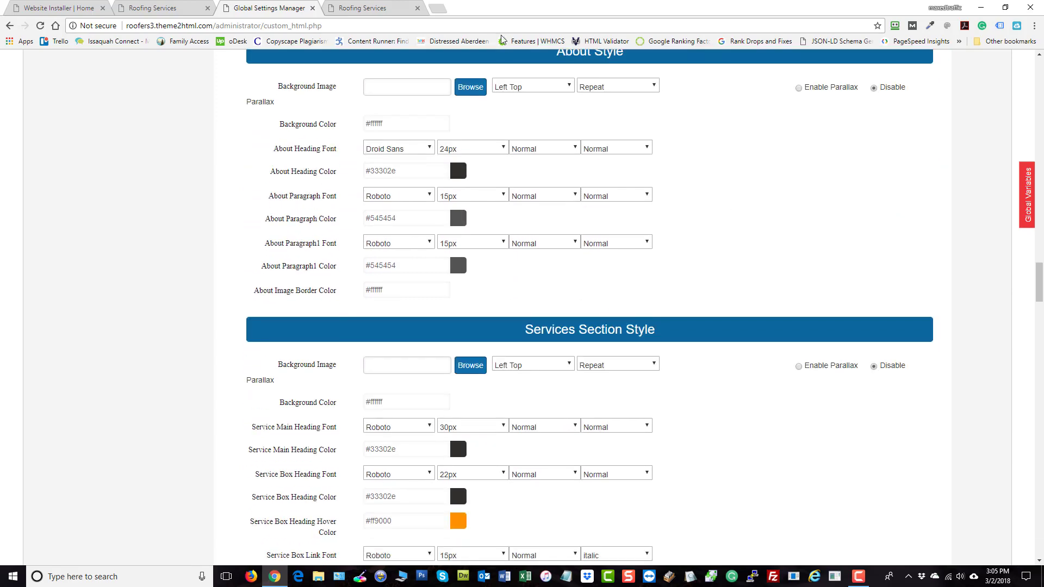
{"action": "scroll", "coordinate": [647, 166], "scroll_direction": "up", "scroll_amount": 3}
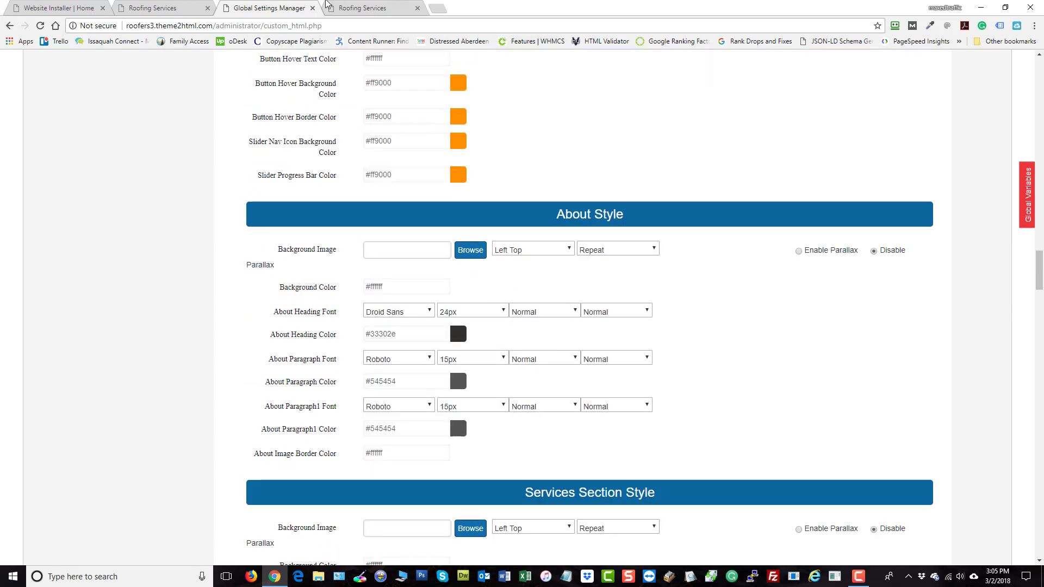
{"action": "left_click", "coordinate": [346, 8]}
{"action": "scroll", "coordinate": [717, 315], "scroll_direction": "down", "scroll_amount": 5}
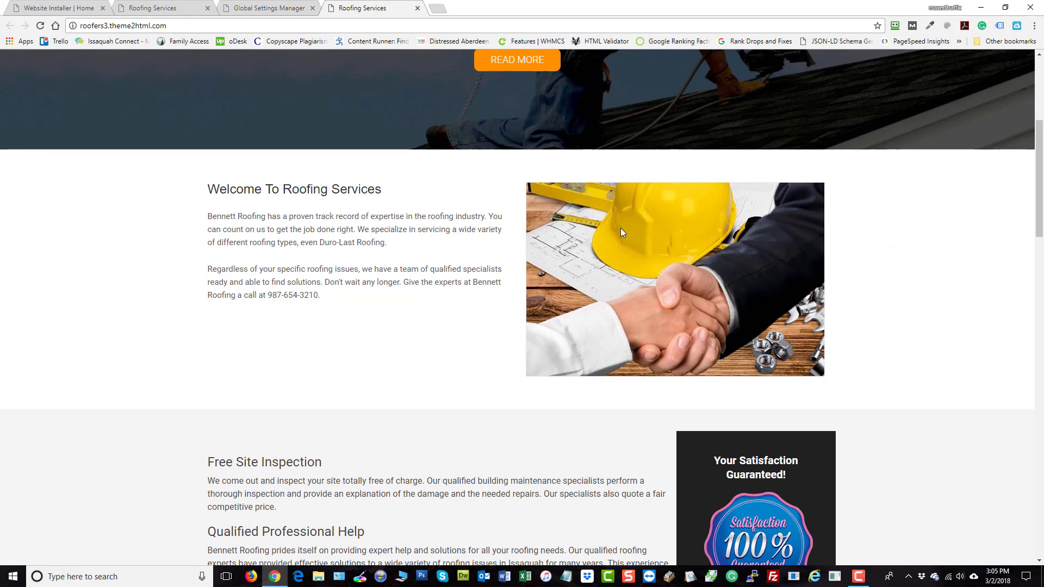
{"action": "left_click", "coordinate": [274, 7]}
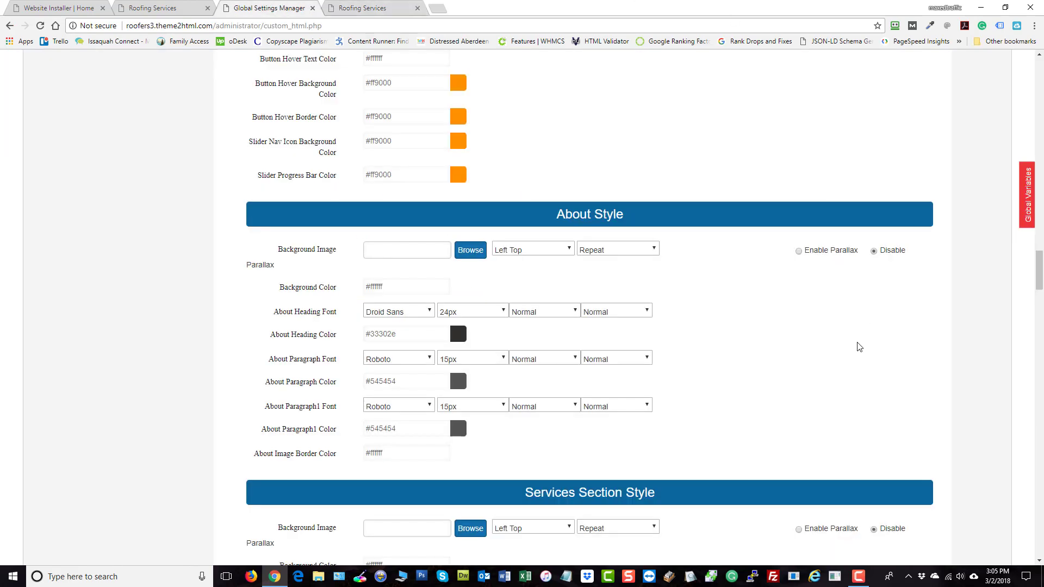
- Compare the Services Section Style settings with the Roofing Services icons and headings on the live home page
{"action": "scroll", "coordinate": [799, 363], "scroll_direction": "down", "scroll_amount": 7}
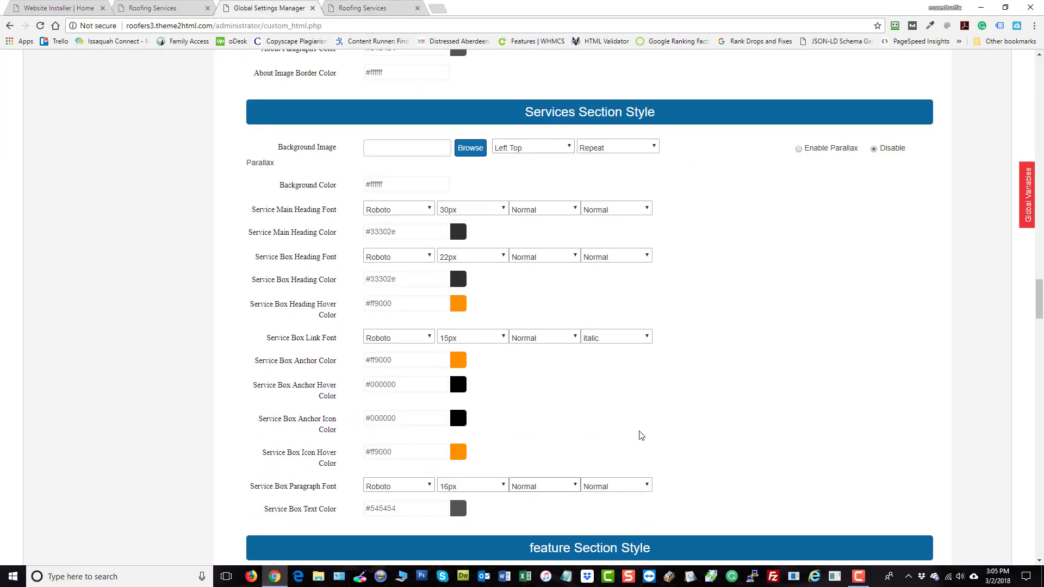
{"action": "scroll", "coordinate": [622, 269], "scroll_direction": "down", "scroll_amount": 1}
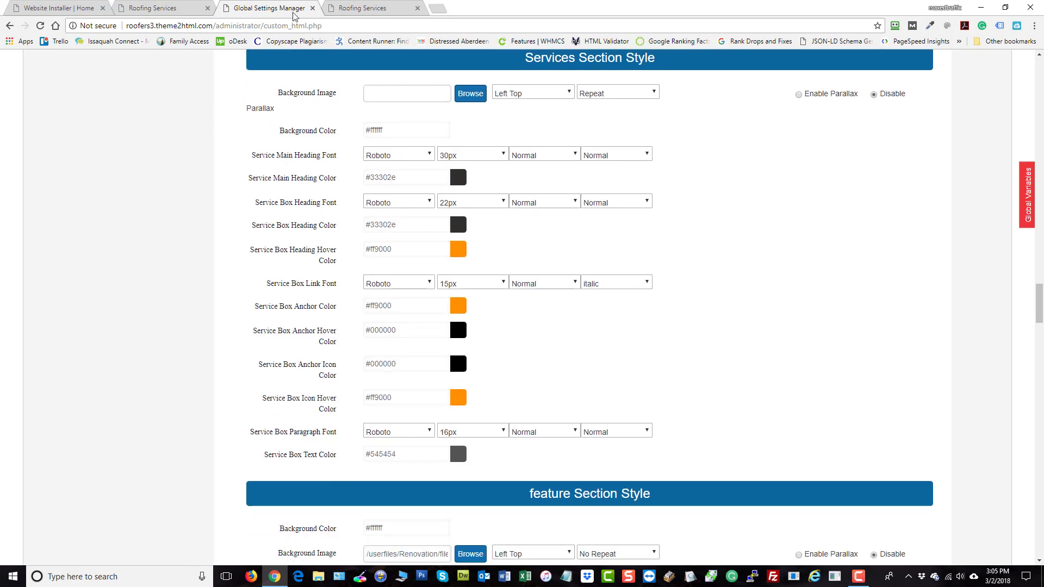
{"action": "left_click", "coordinate": [362, 8]}
{"action": "scroll", "coordinate": [858, 302], "scroll_direction": "down", "scroll_amount": 14}
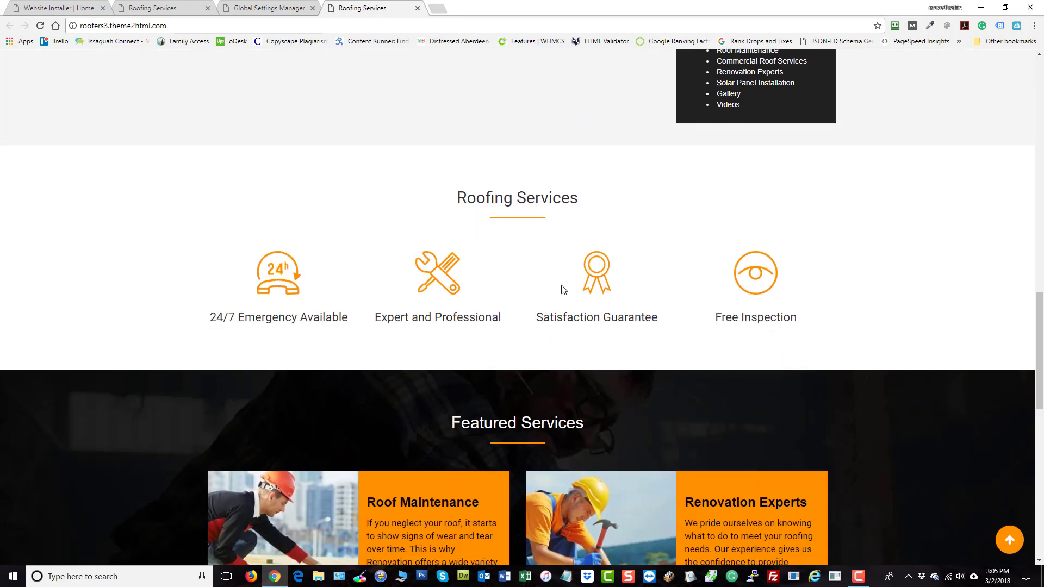
{"action": "left_click", "coordinate": [249, 7]}
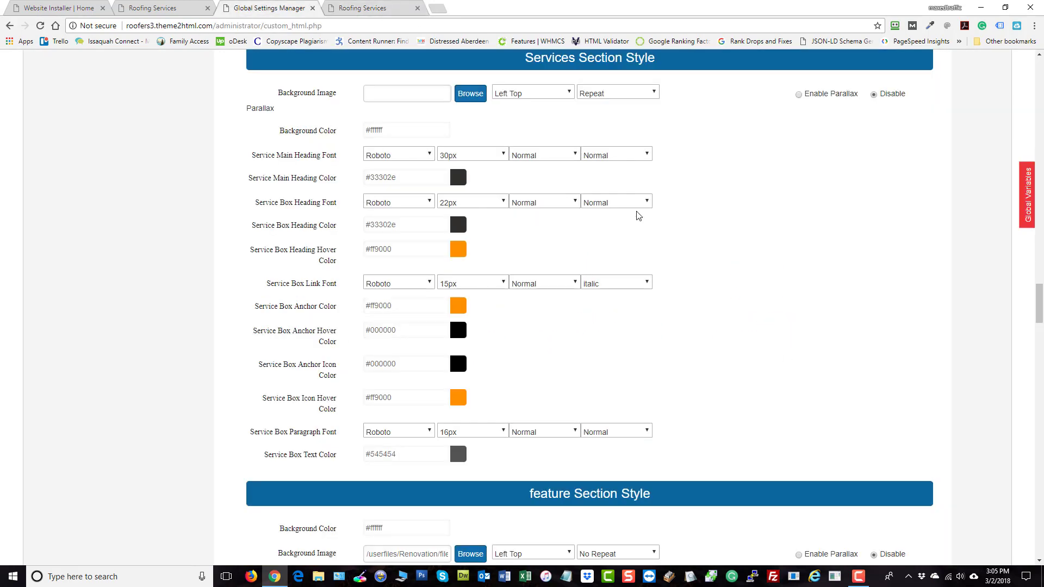
- Review the feature Section Style and Logos Section Style settings in the Global Settings Manager
{"action": "scroll", "coordinate": [596, 268], "scroll_direction": "down", "scroll_amount": 7}
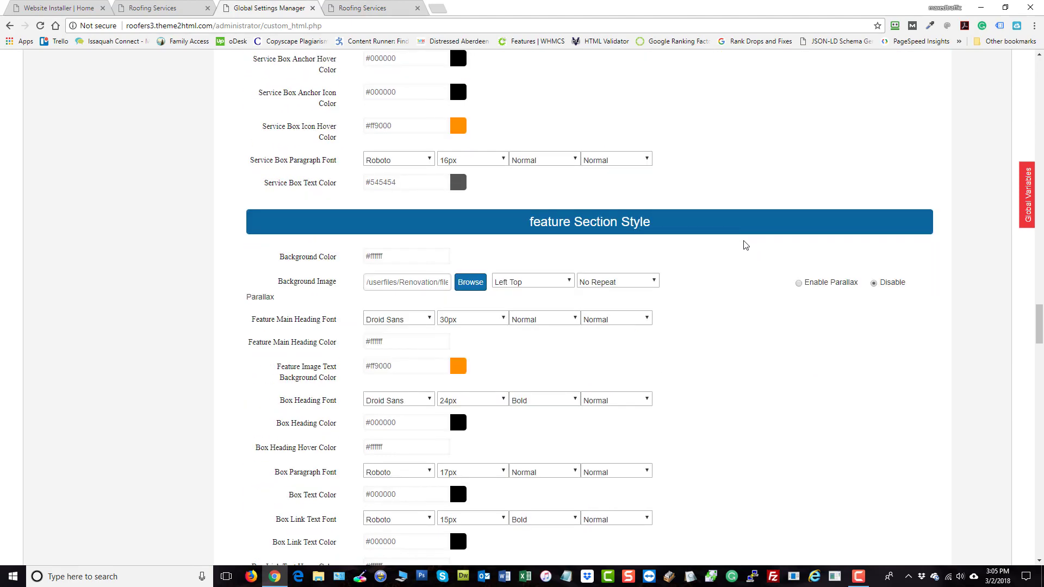
{"action": "scroll", "coordinate": [745, 247], "scroll_direction": "down", "scroll_amount": 2}
{"action": "scroll", "coordinate": [745, 247], "scroll_direction": "down", "scroll_amount": 5}
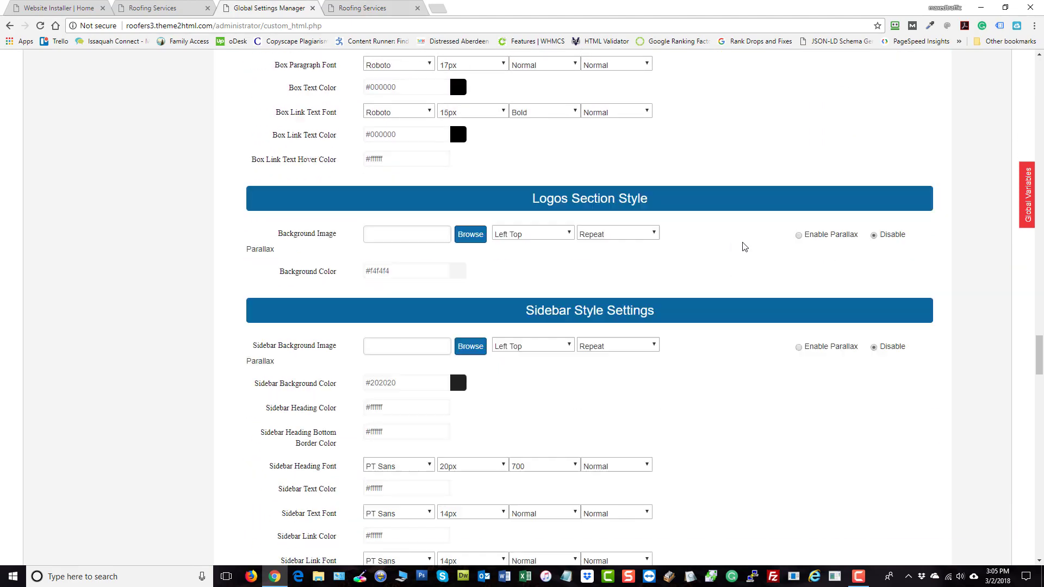
- Review the Sidebar Style Settings, including form button and social icon colors, and compare them with the live home page's sidebar
{"action": "scroll", "coordinate": [490, 174], "scroll_direction": "down", "scroll_amount": 3}
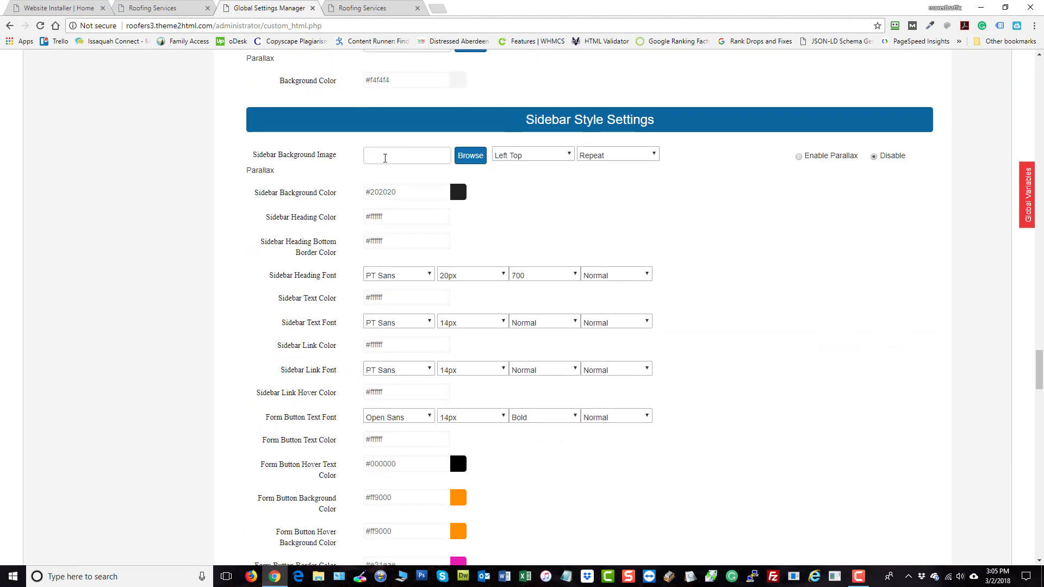
{"action": "scroll", "coordinate": [410, 212], "scroll_direction": "down", "scroll_amount": 4}
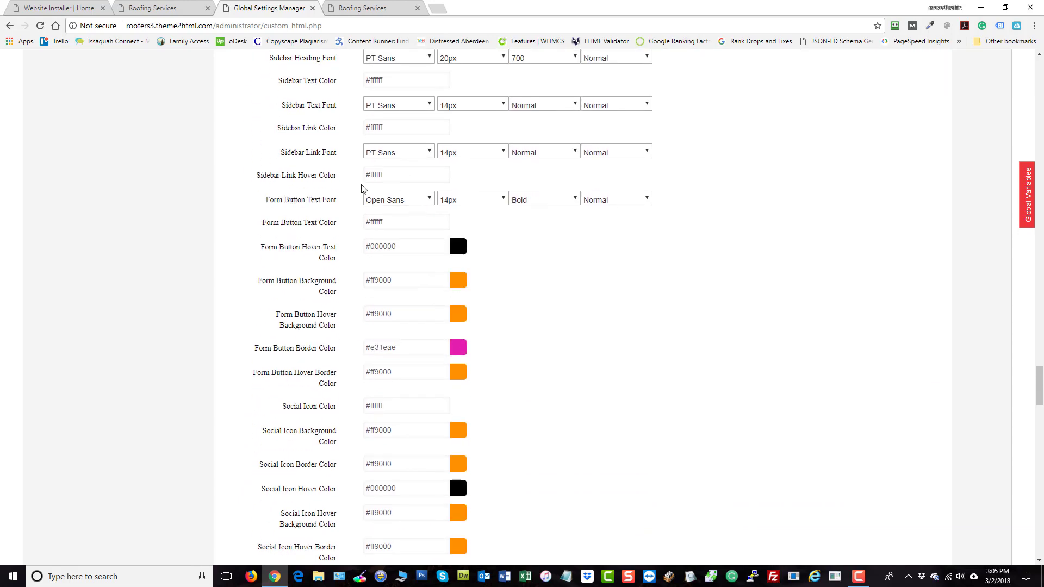
{"action": "scroll", "coordinate": [526, 196], "scroll_direction": "down", "scroll_amount": 1}
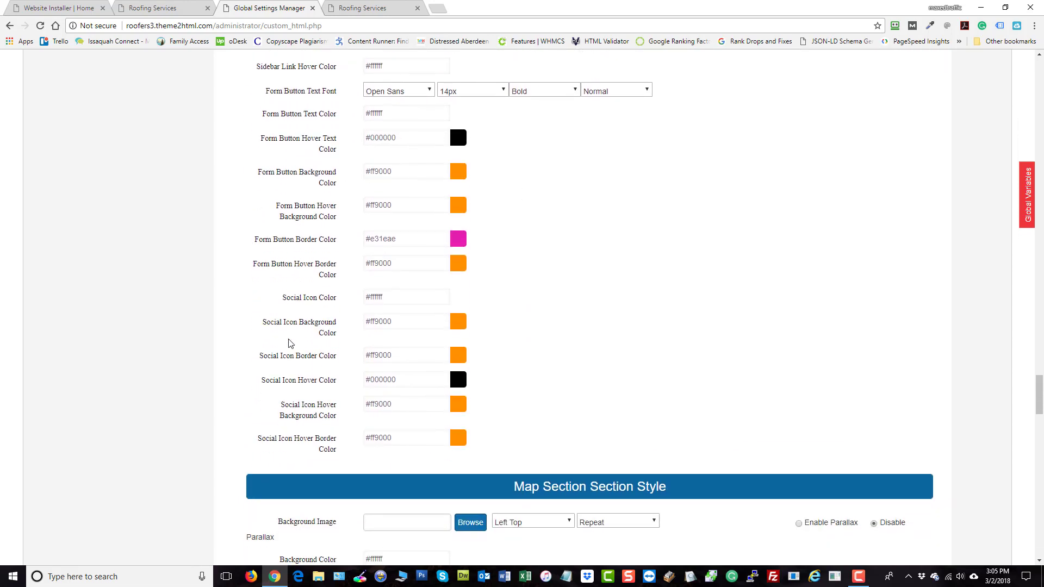
{"action": "left_click", "coordinate": [381, 7]}
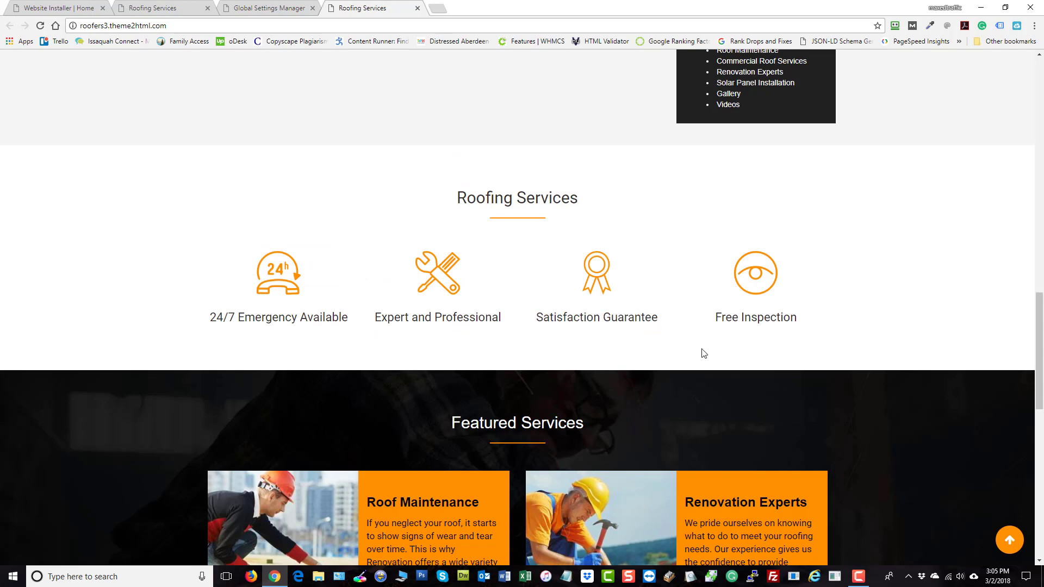
{"action": "scroll", "coordinate": [852, 292], "scroll_direction": "up", "scroll_amount": 6}
{"action": "scroll", "coordinate": [771, 113], "scroll_direction": "up", "scroll_amount": 2}
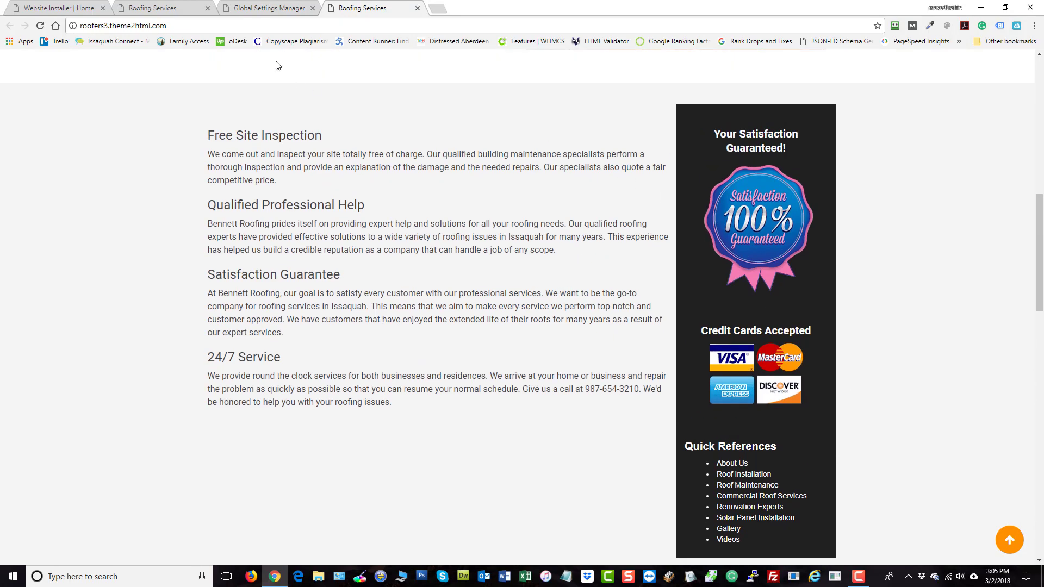
{"action": "left_click", "coordinate": [269, 8]}
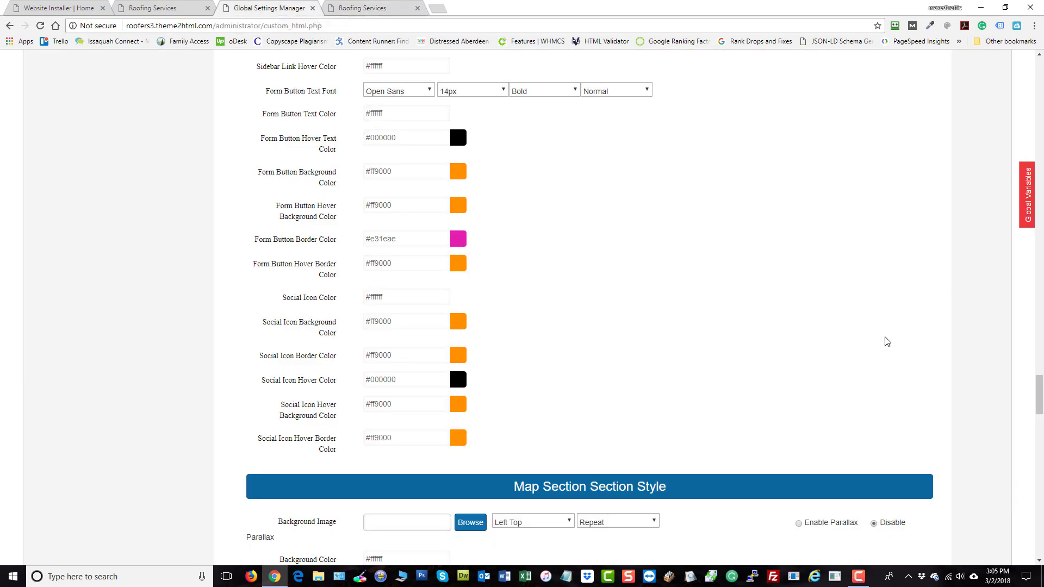
- Review the Map Section, Prefooter, Footer and Back To Top Button style settings down to the end of the theme style page
{"action": "scroll", "coordinate": [825, 322], "scroll_direction": "down", "scroll_amount": 3}
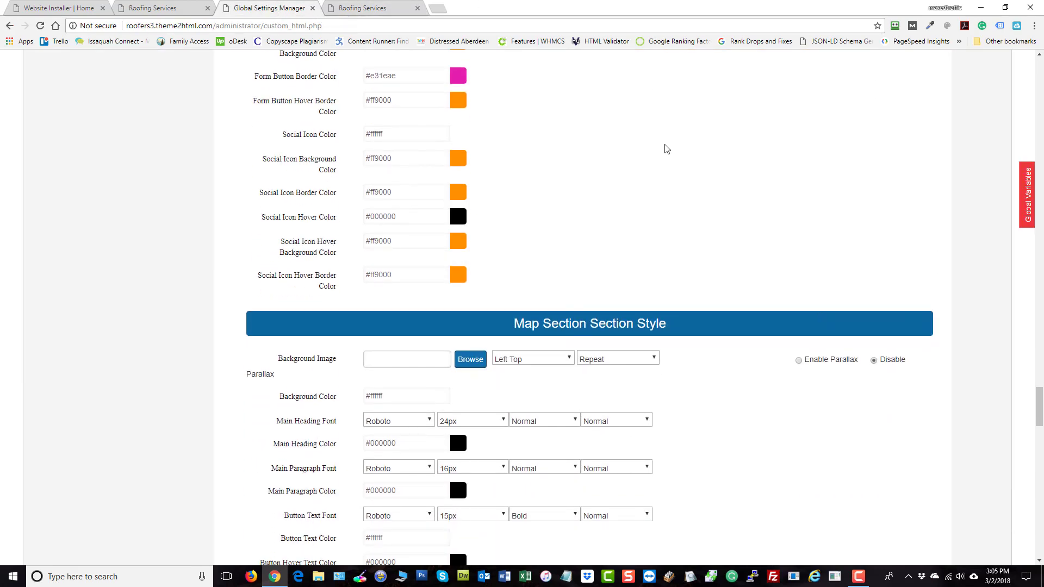
{"action": "scroll", "coordinate": [664, 157], "scroll_direction": "down", "scroll_amount": 4}
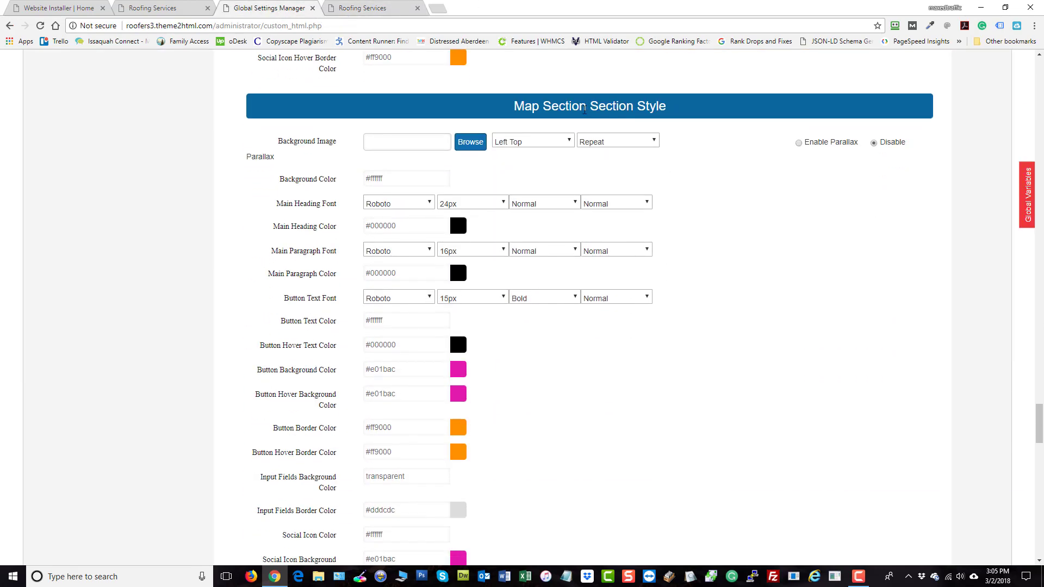
{"action": "scroll", "coordinate": [337, 366], "scroll_direction": "down", "scroll_amount": 7}
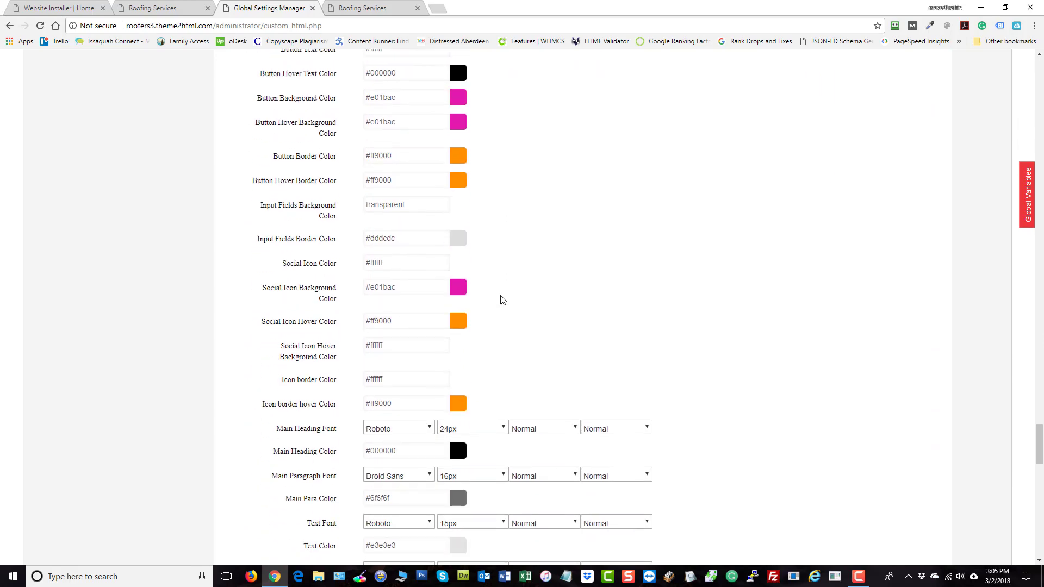
{"action": "scroll", "coordinate": [697, 285], "scroll_direction": "down", "scroll_amount": 8}
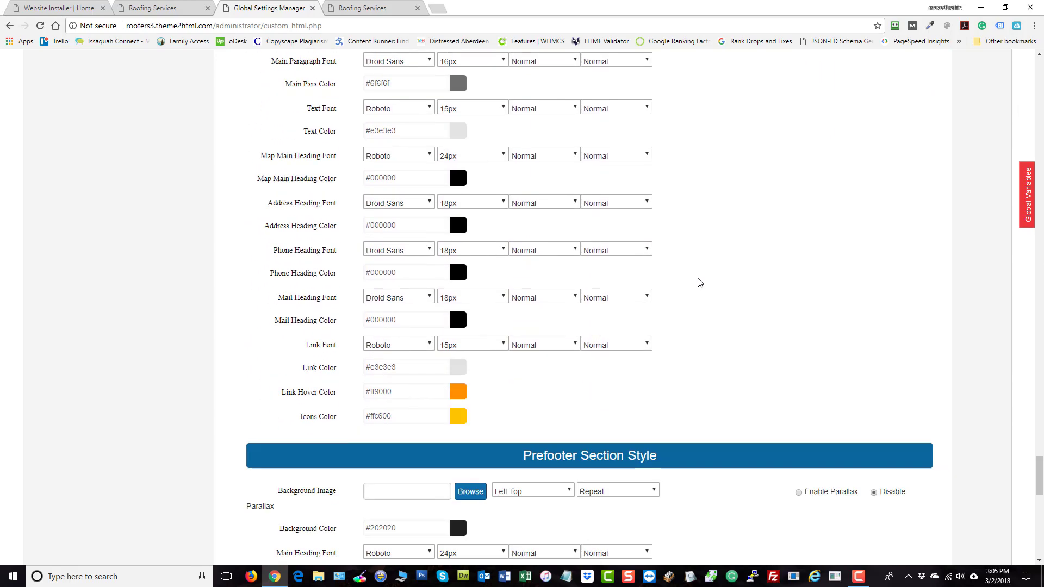
{"action": "scroll", "coordinate": [700, 282], "scroll_direction": "down", "scroll_amount": 4}
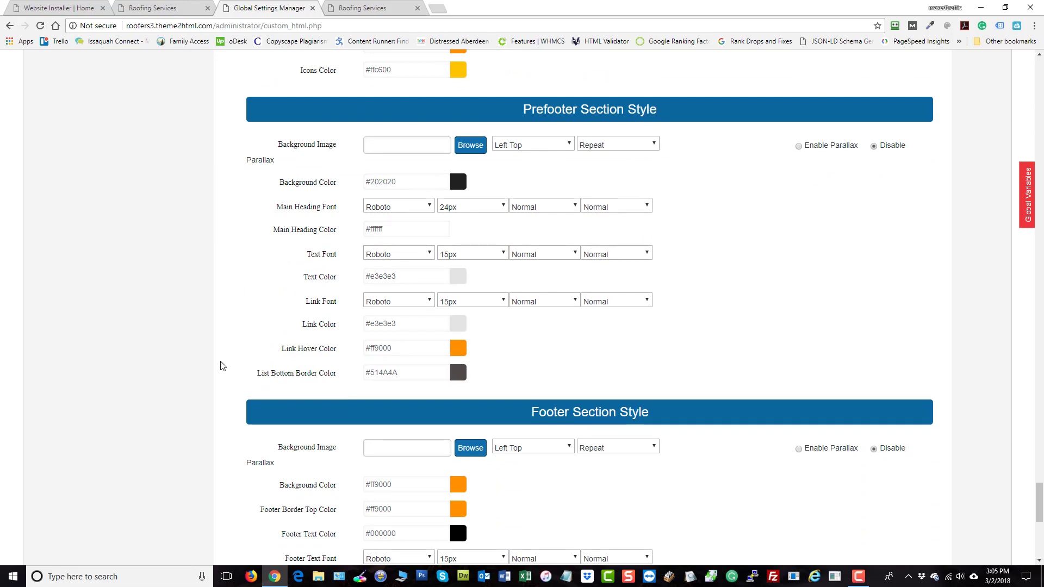
{"action": "scroll", "coordinate": [790, 294], "scroll_direction": "down", "scroll_amount": 6}
{"action": "scroll", "coordinate": [739, 185], "scroll_direction": "down", "scroll_amount": 3}
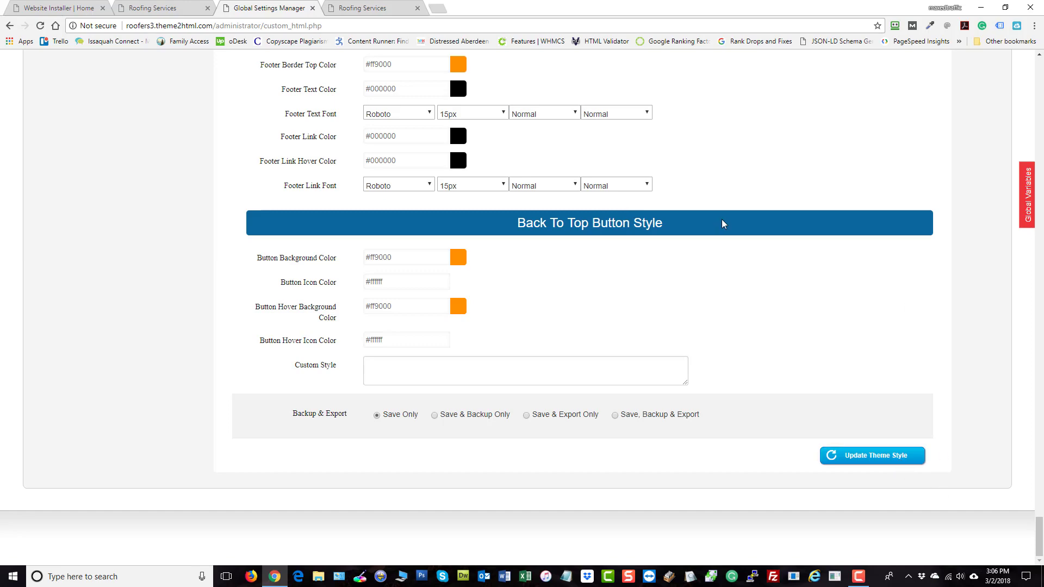
- Return to the start of the Theme Style and Typography page and examine the Body Style Color settings
{"action": "scroll", "coordinate": [746, 276], "scroll_direction": "up", "scroll_amount": 20}
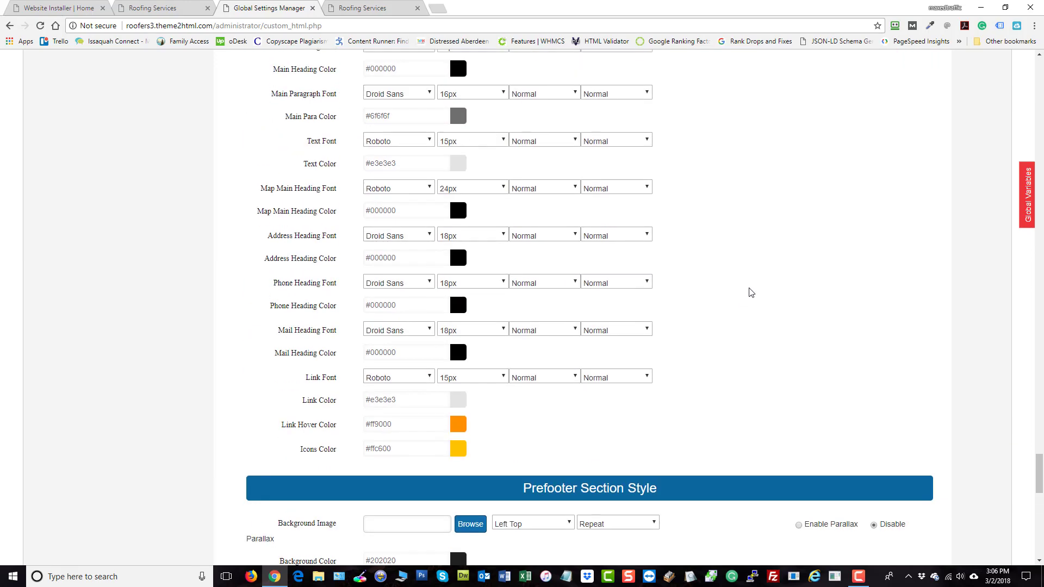
{"action": "scroll", "coordinate": [749, 296], "scroll_direction": "up", "scroll_amount": 20}
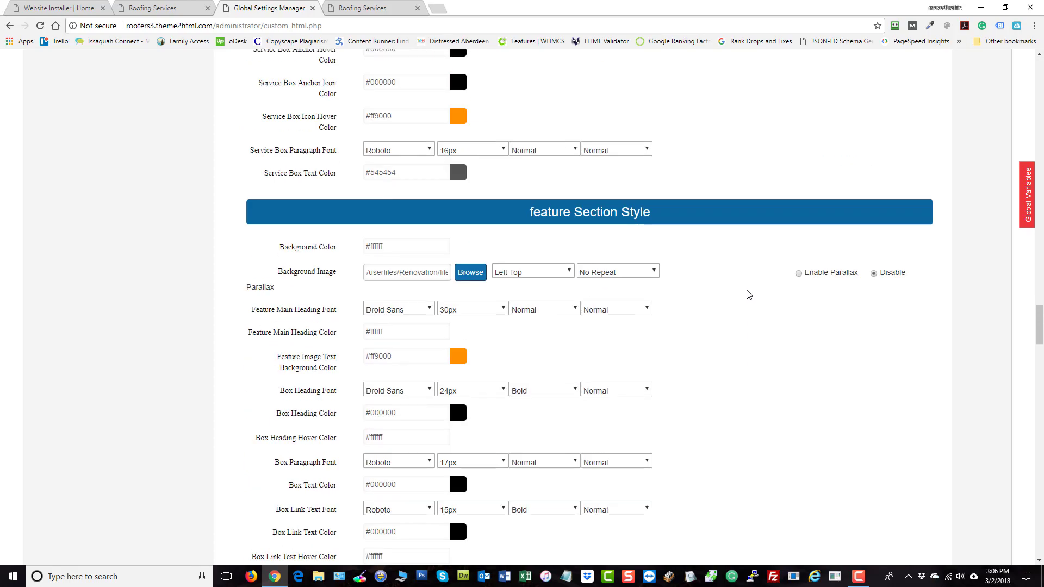
{"action": "scroll", "coordinate": [748, 294], "scroll_direction": "up", "scroll_amount": 20}
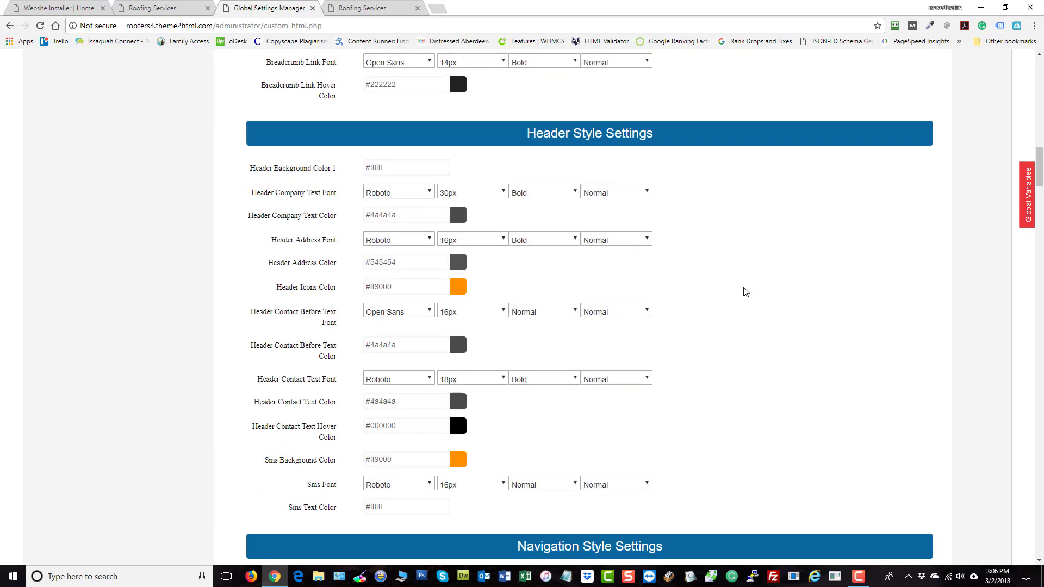
{"action": "scroll", "coordinate": [744, 290], "scroll_direction": "up", "scroll_amount": 15}
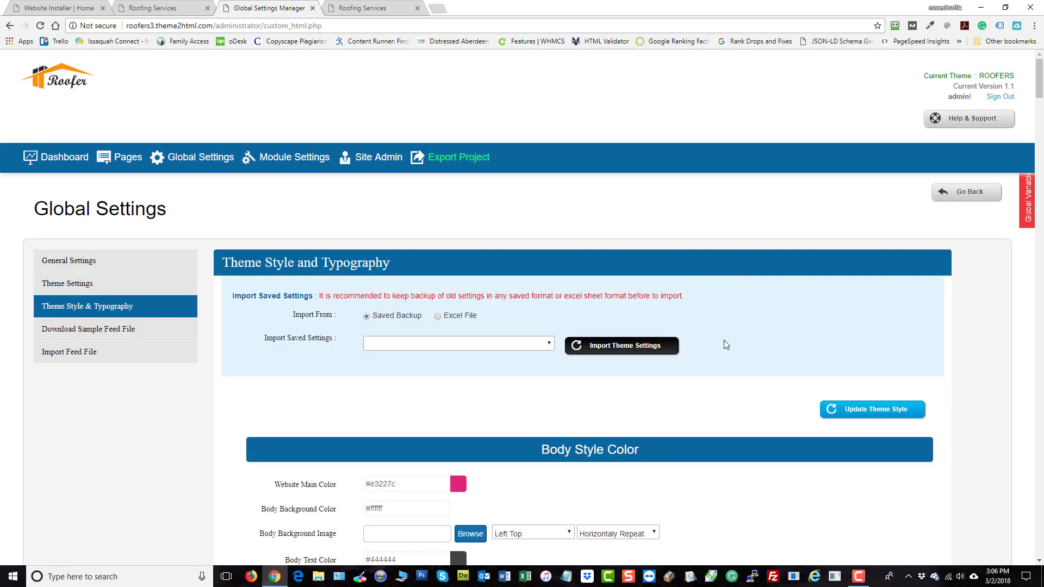
{"action": "scroll", "coordinate": [428, 426], "scroll_direction": "down", "scroll_amount": 3}
{"action": "scroll", "coordinate": [659, 345], "scroll_direction": "down", "scroll_amount": 3}
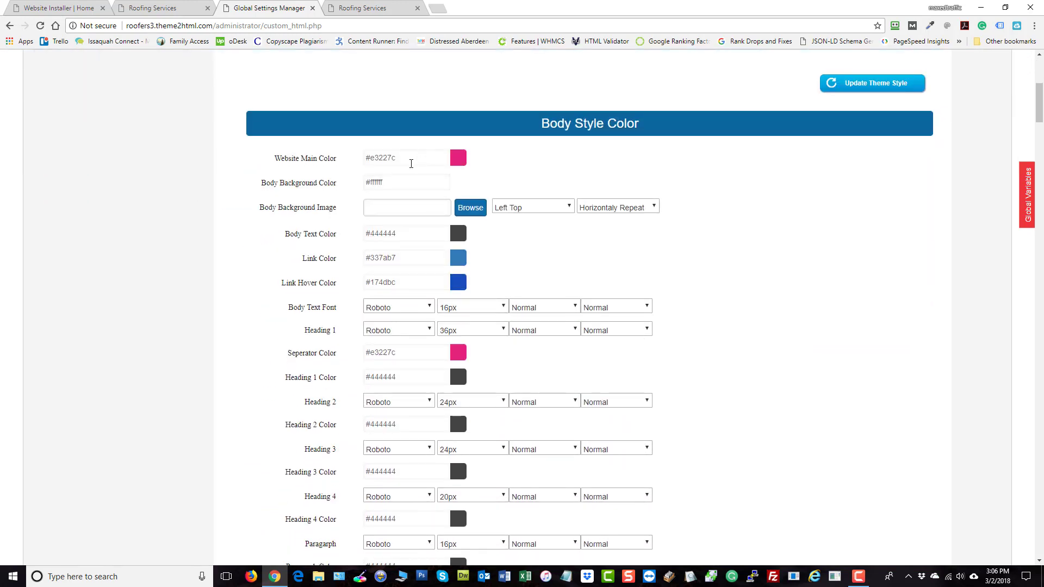
- Search Google for "color palette" in a new browser tab and open the Paletton color scheme designer
{"action": "left_click", "coordinate": [435, 8]}
{"action": "type", "text": "col"}
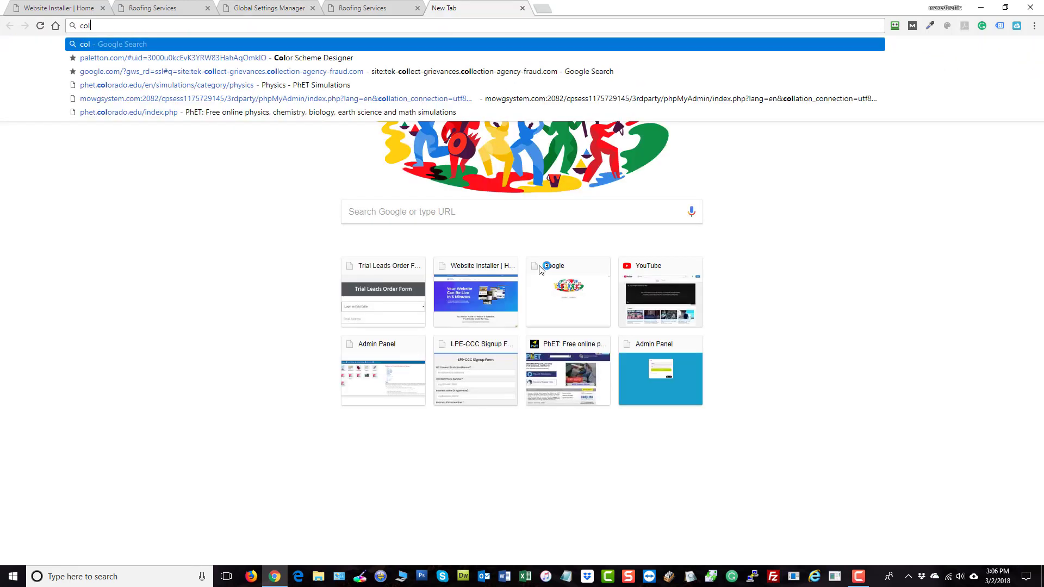
{"action": "type", "text": "or pale"}
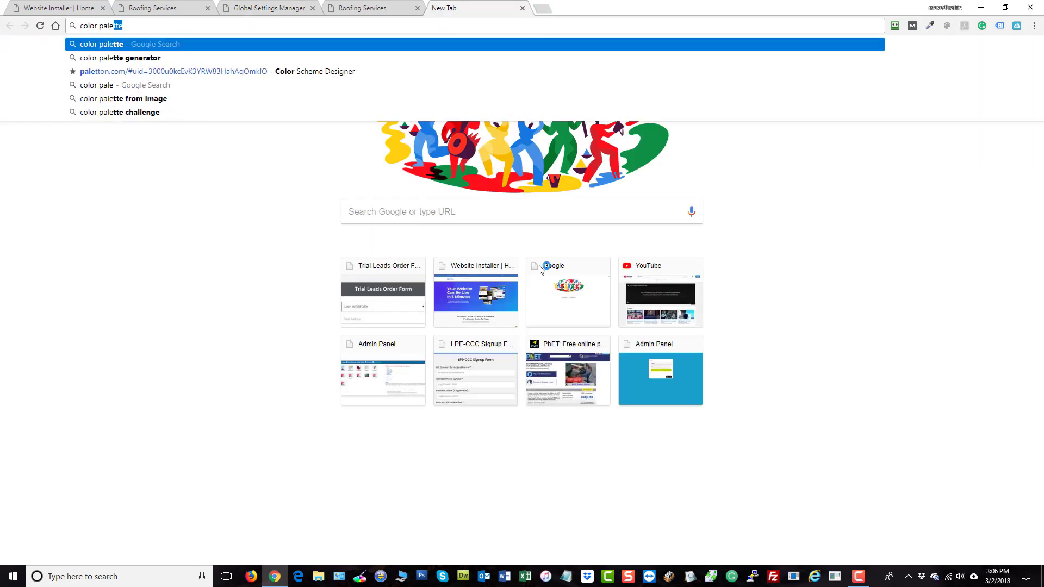
{"action": "type", "text": "tte"}
{"action": "key", "text": "Return"}
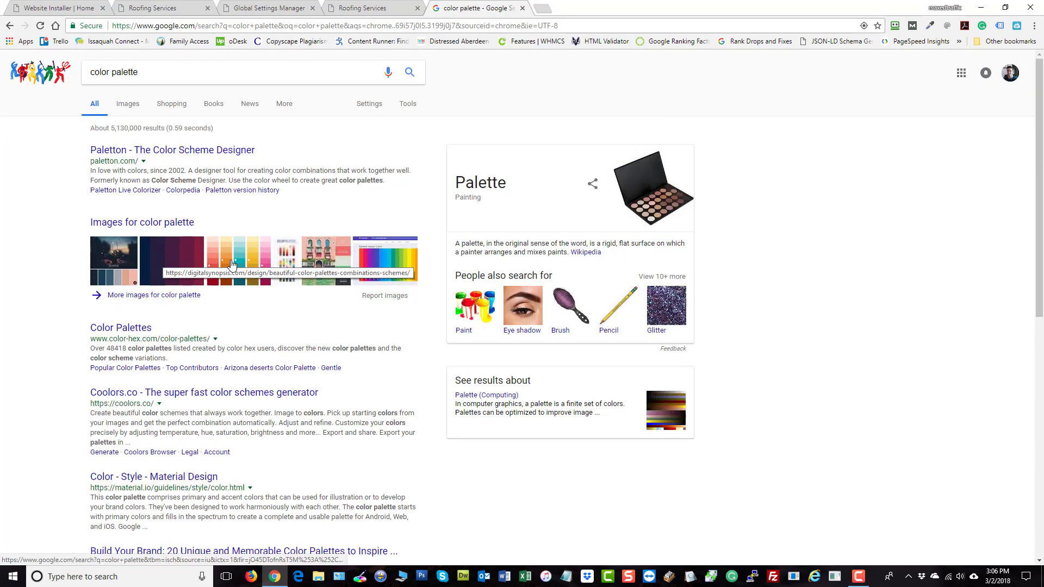
{"action": "left_click", "coordinate": [140, 151]}
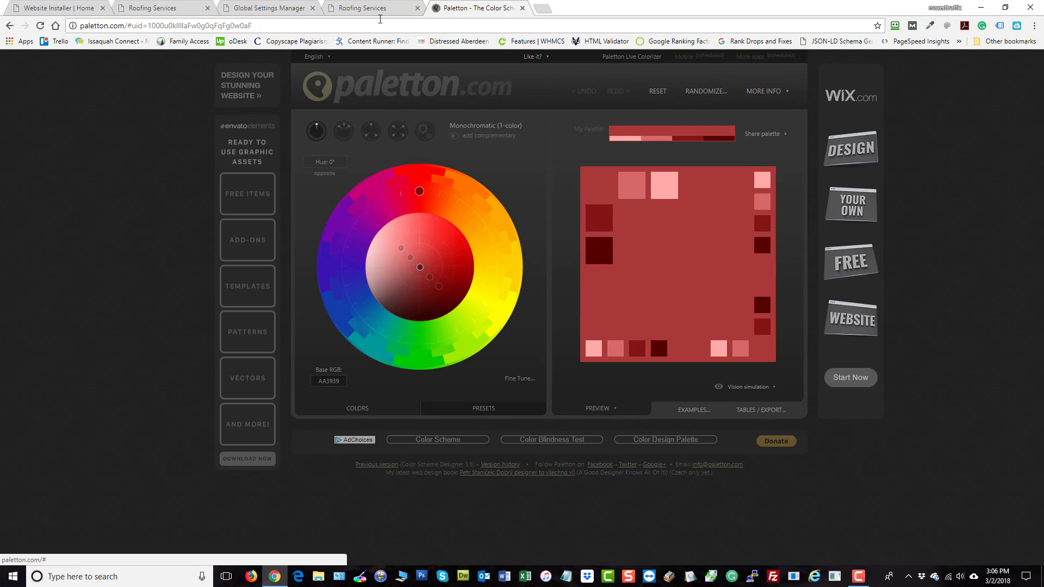
- Copy the Seperator Color hex code #e3227c from the Global Settings Manager and set it as Paletton's base color
{"action": "left_click", "coordinate": [378, 8]}
{"action": "left_click", "coordinate": [281, 9]}
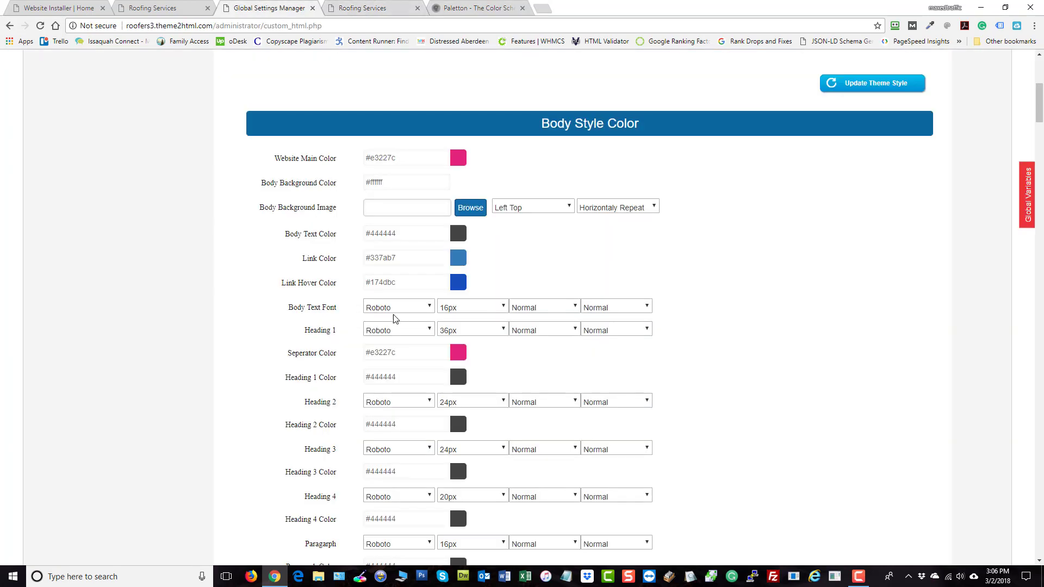
{"action": "left_click", "coordinate": [387, 354]}
{"action": "key", "text": "ctrl+c"}
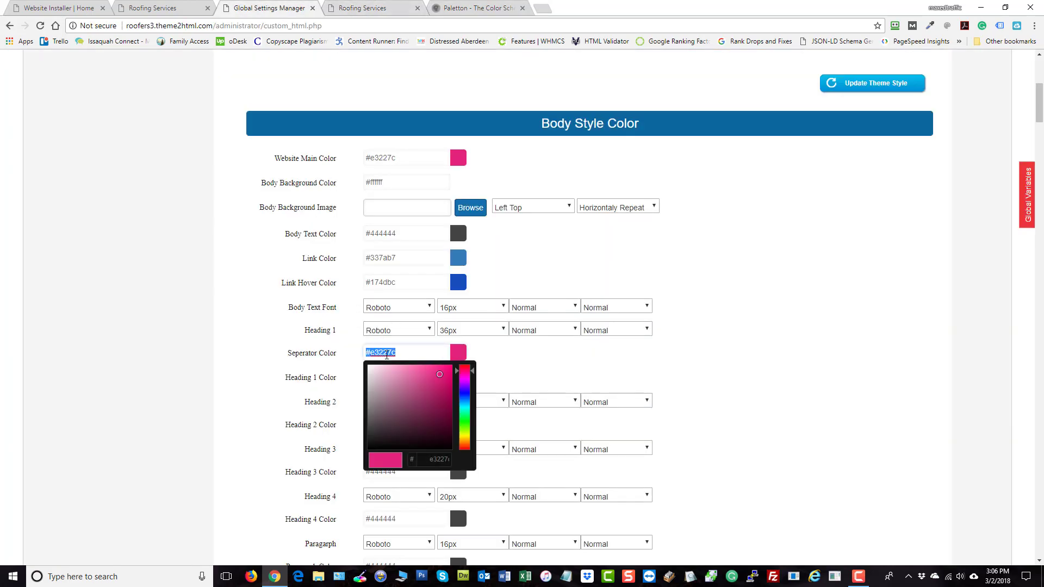
{"action": "left_click", "coordinate": [473, 8]}
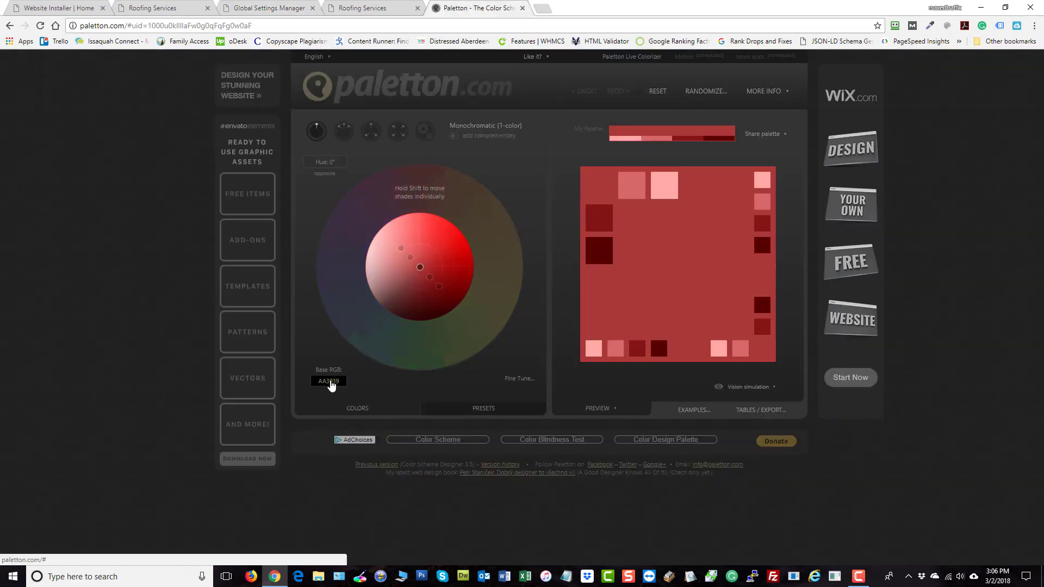
{"action": "left_click", "coordinate": [329, 381]}
{"action": "key", "text": "ctrl+v"}
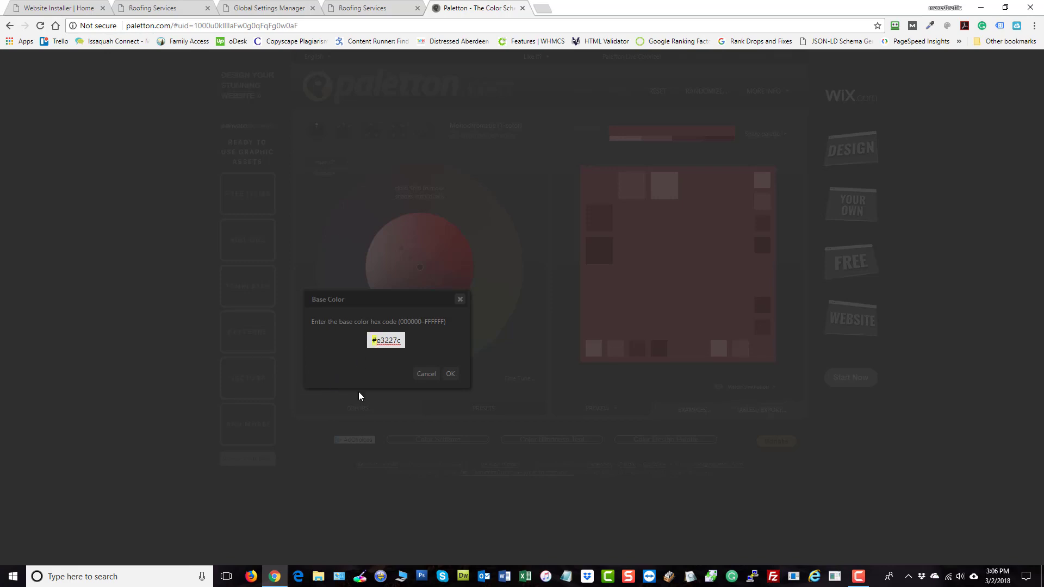
{"action": "key", "text": "BackSpace"}
{"action": "left_click", "coordinate": [450, 373]}
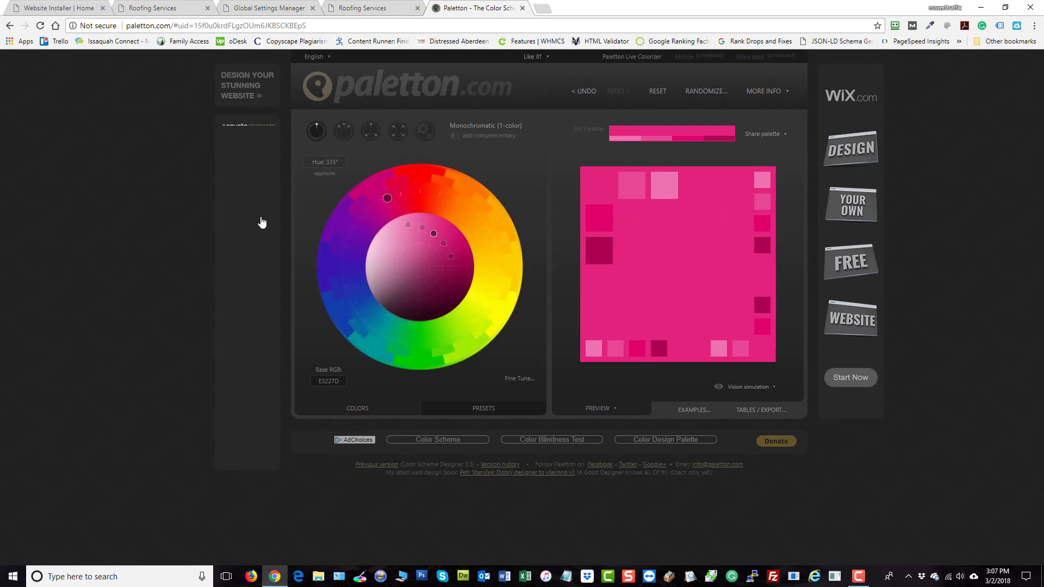
- Try the Adjacent colors and Triad schemes, settle on Tetrad (4-colors), and slightly adjust the palette's shades
{"action": "left_click", "coordinate": [344, 134]}
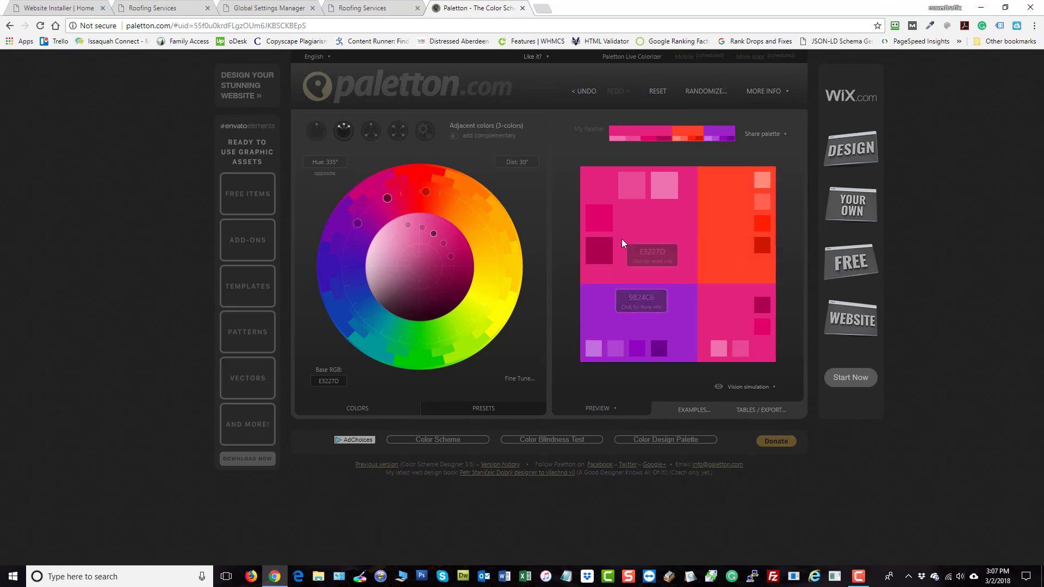
{"action": "left_click", "coordinate": [370, 131]}
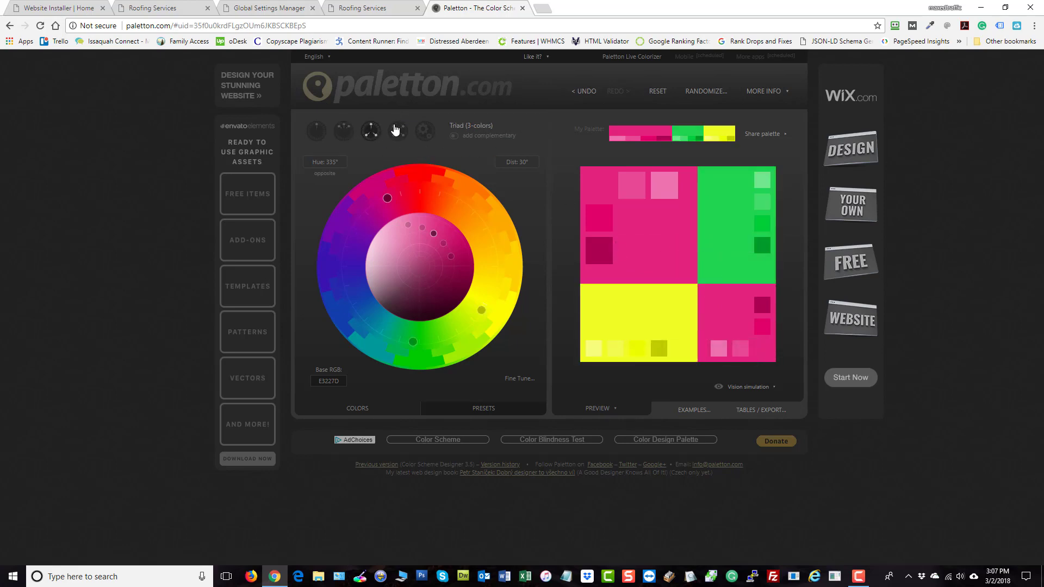
{"action": "left_click", "coordinate": [396, 131]}
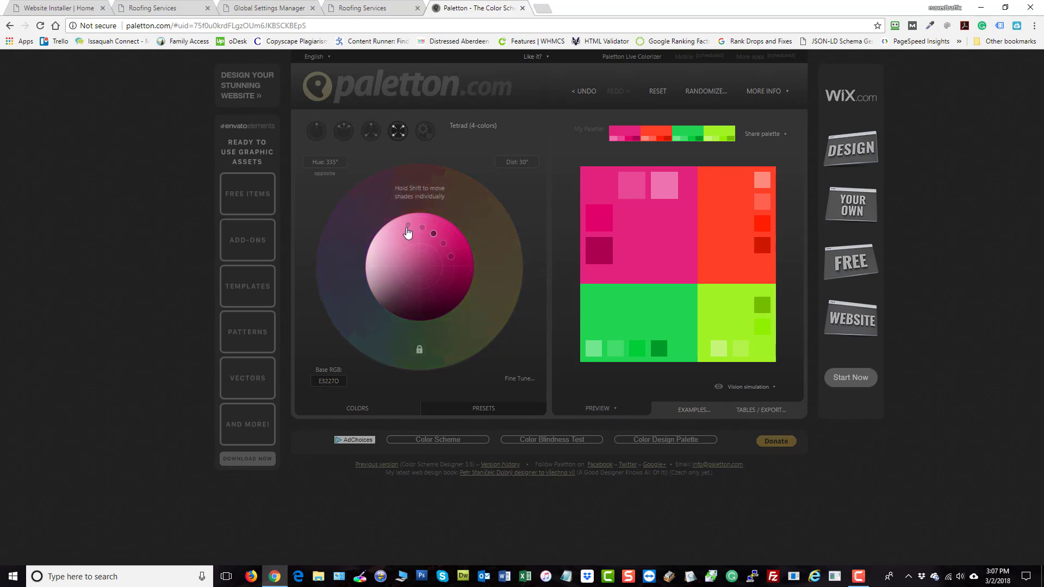
{"action": "left_click", "coordinate": [445, 246]}
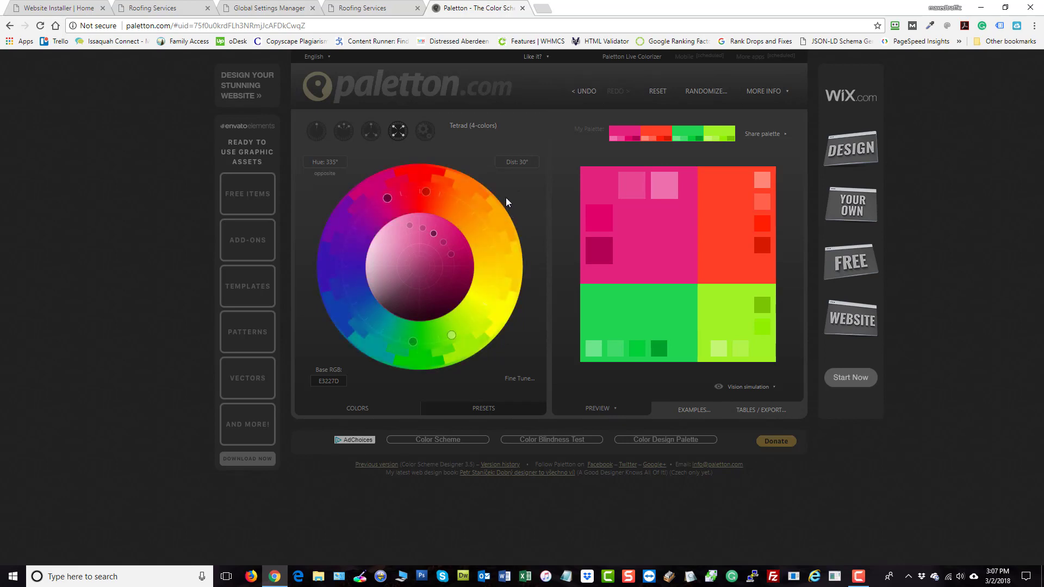
- Go back to the Global Settings Manager, close the Seperator Color picker and review the Body Style Color settings
{"action": "left_click", "coordinate": [362, 7]}
{"action": "left_click", "coordinate": [283, 7]}
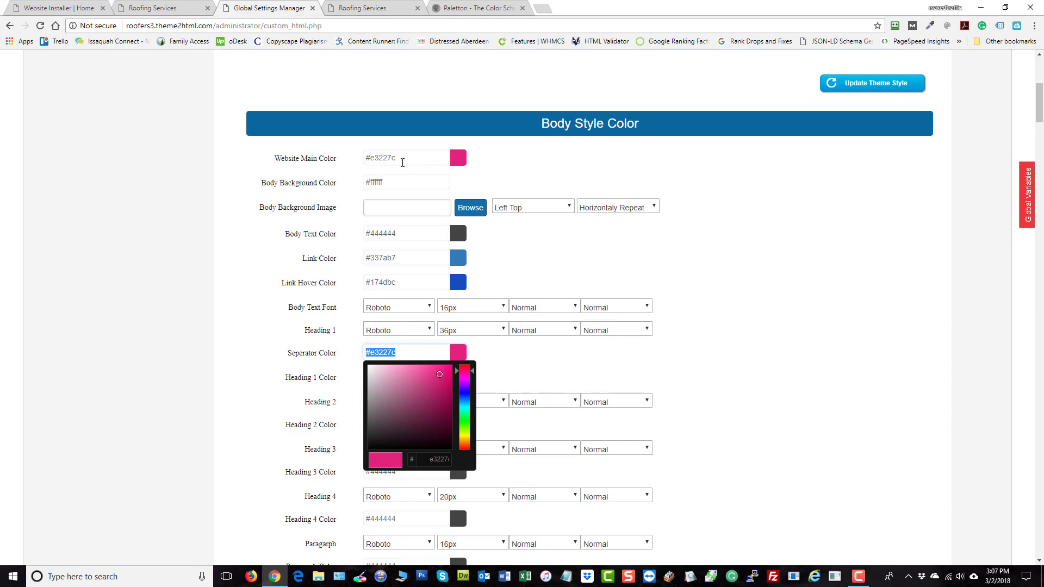
{"action": "left_click", "coordinate": [175, 193]}
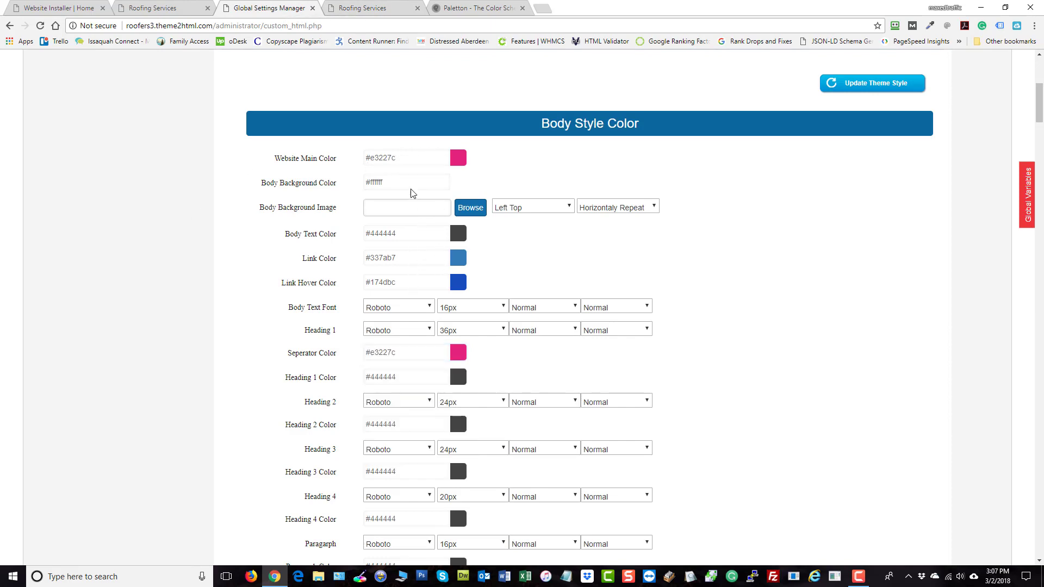
{"action": "scroll", "coordinate": [637, 376], "scroll_direction": "down", "scroll_amount": 3}
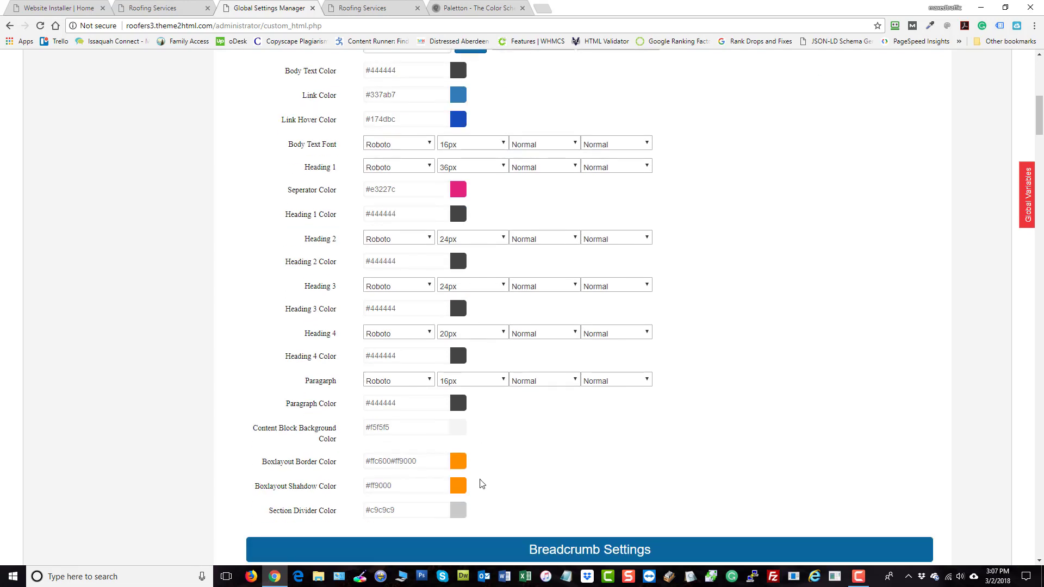
{"action": "scroll", "coordinate": [650, 299], "scroll_direction": "up", "scroll_amount": 7}
- In Paletton, apply the light green C3F773 swatch as the base color, and shift the base hue to 117° on the wheel
{"action": "left_click", "coordinate": [479, 7]}
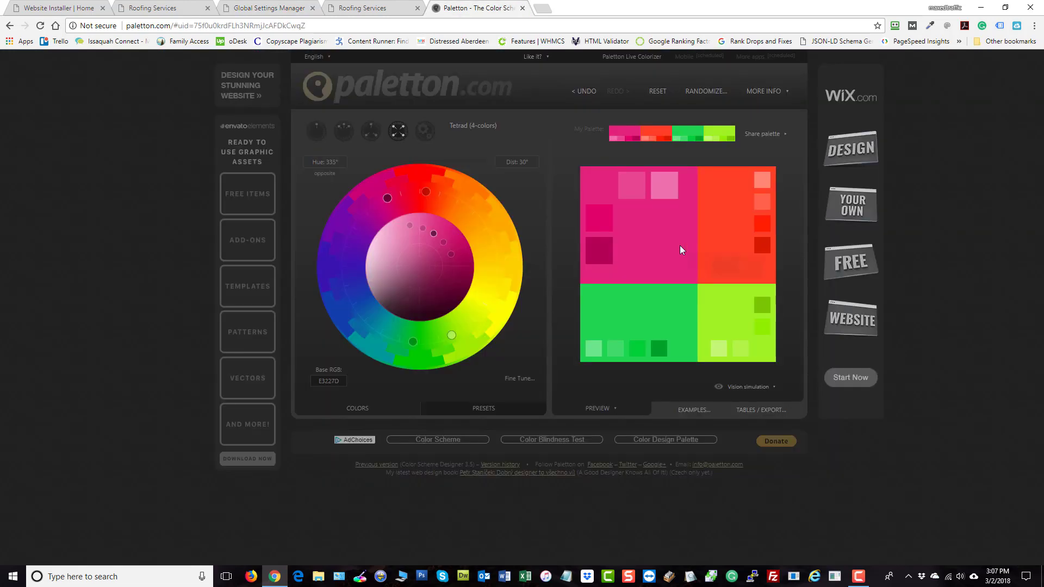
{"action": "mouse_move", "coordinate": [673, 249]}
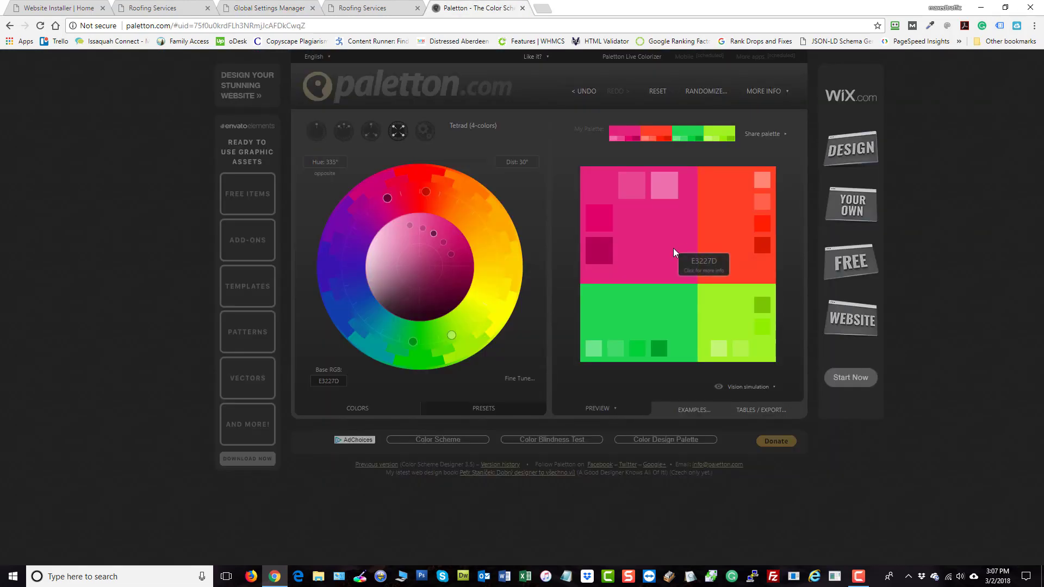
{"action": "left_click", "coordinate": [719, 347]}
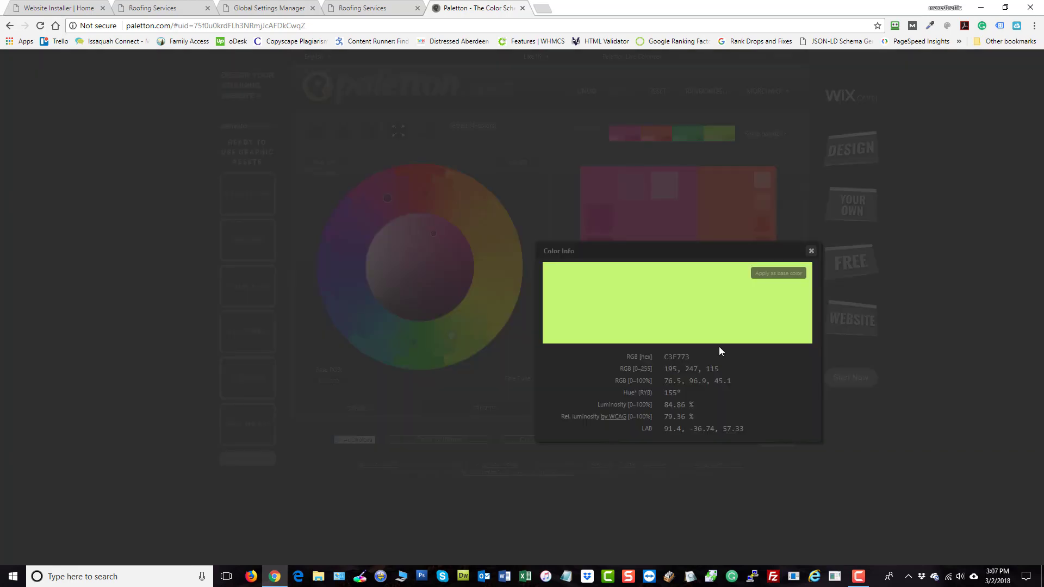
{"action": "left_click", "coordinate": [777, 274]}
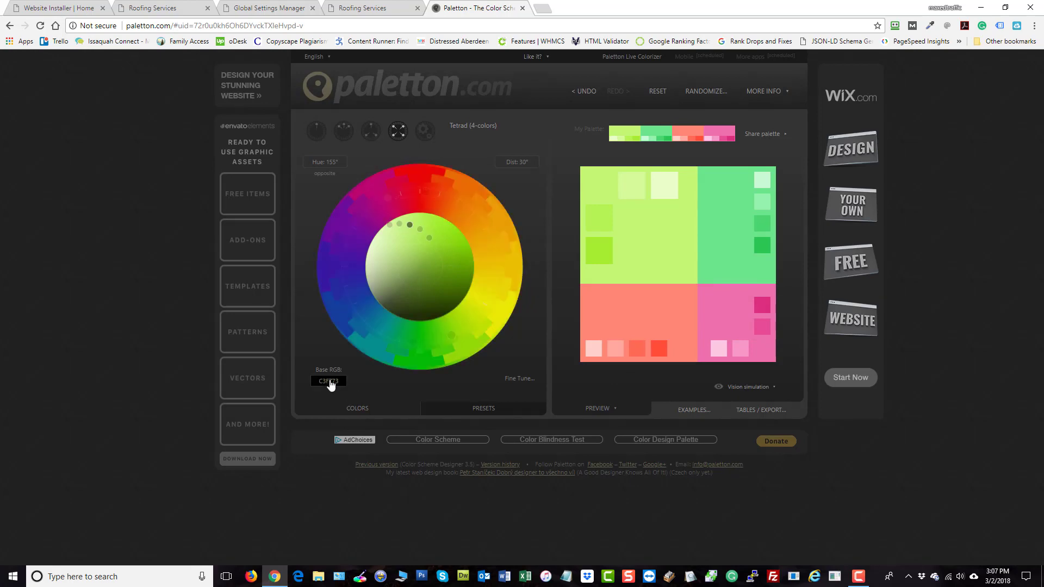
{"action": "left_click", "coordinate": [492, 304]}
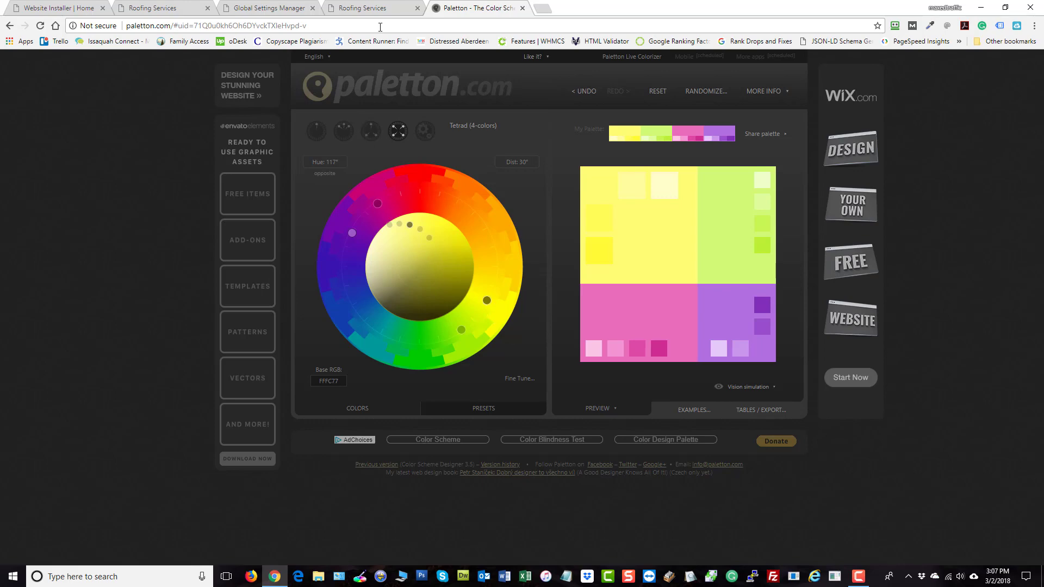
- Switch back to the Global Settings Manager and view the import options and Body Style Color settings
{"action": "left_click", "coordinate": [369, 8]}
{"action": "left_click", "coordinate": [283, 8]}
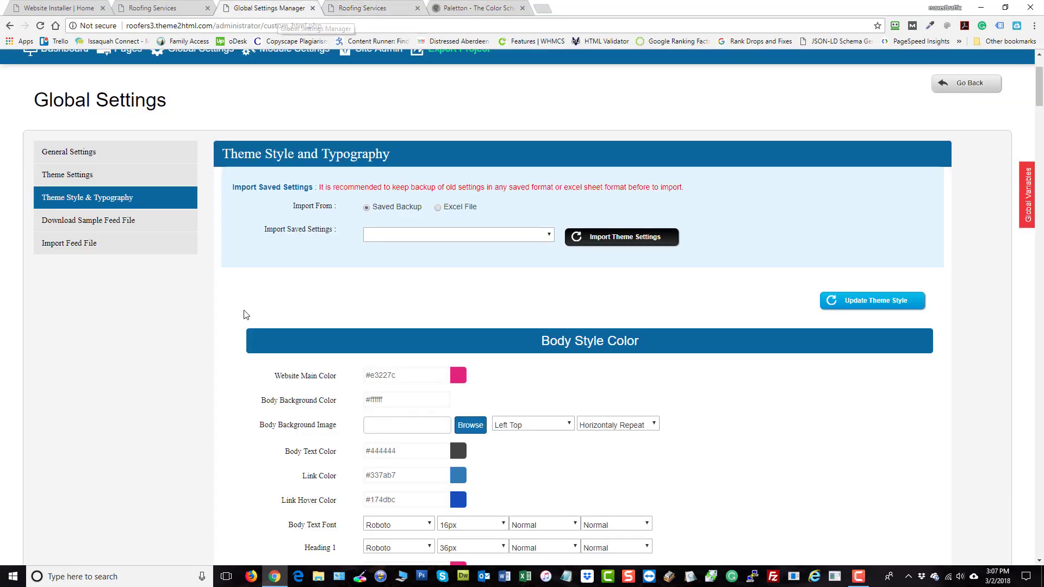
{"action": "scroll", "coordinate": [247, 295], "scroll_direction": "up", "scroll_amount": 2}
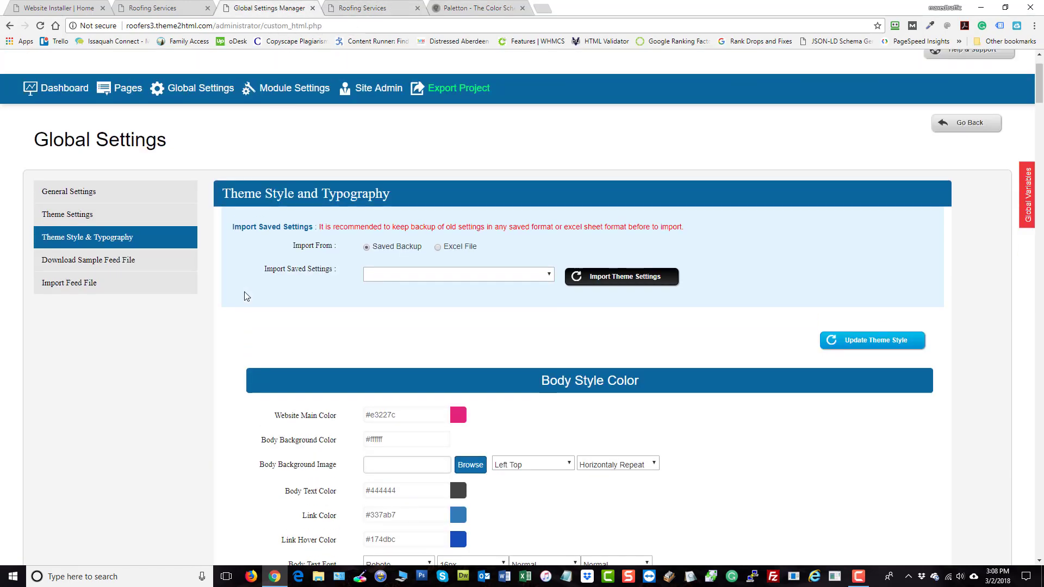
{"action": "scroll", "coordinate": [478, 246], "scroll_direction": "down", "scroll_amount": 2}
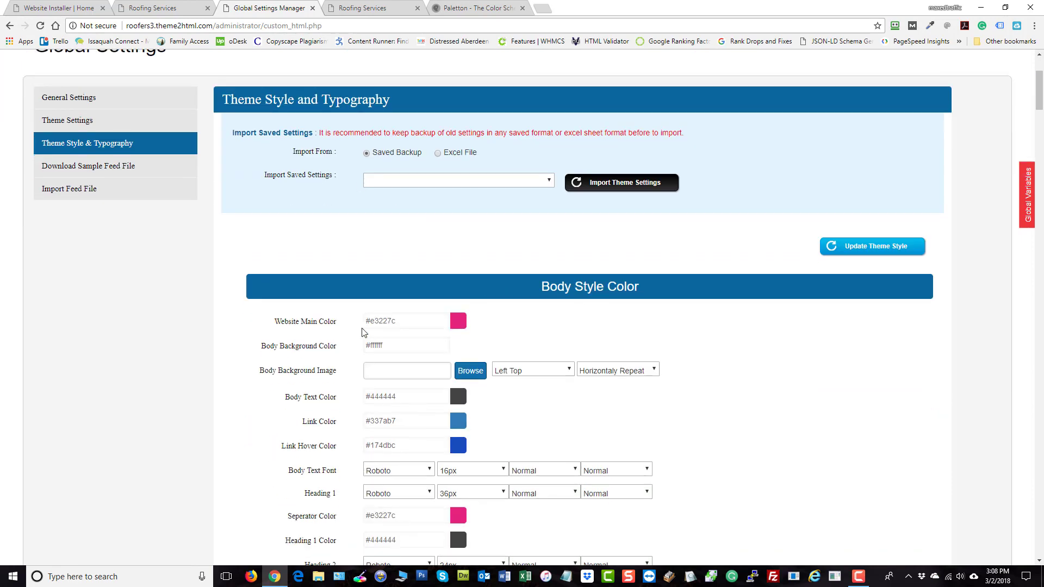
- Download the sample feed file in Excel format with all the listed sheets included
{"action": "scroll", "coordinate": [434, 368], "scroll_direction": "up", "scroll_amount": 2}
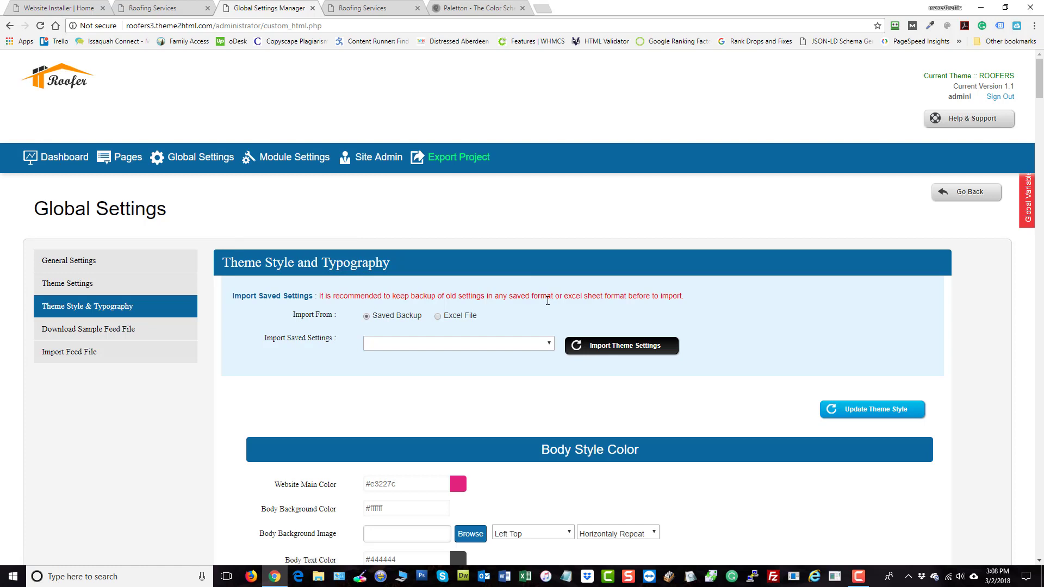
{"action": "left_click", "coordinate": [109, 333]}
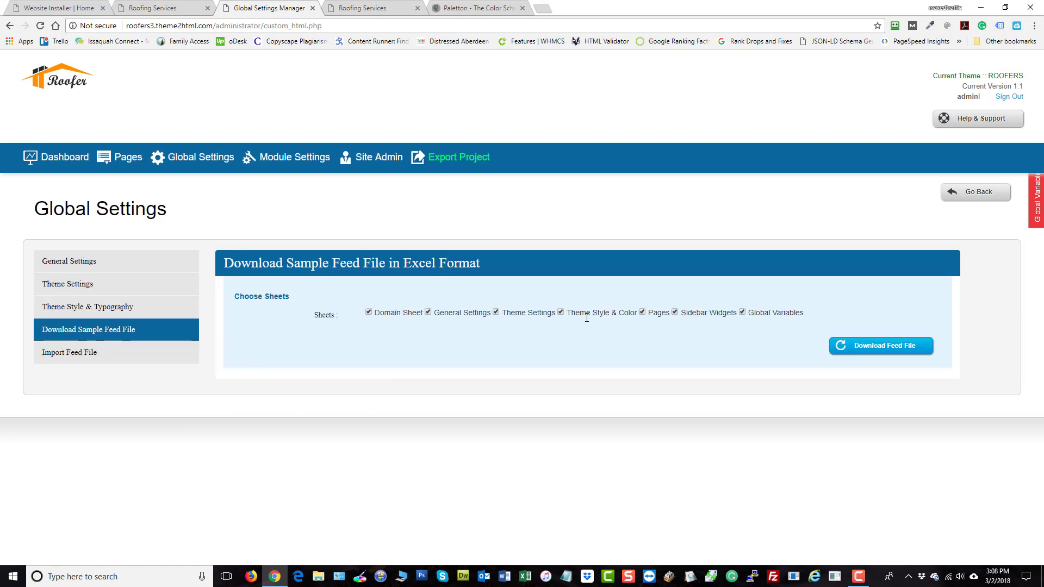
{"action": "left_click", "coordinate": [882, 346]}
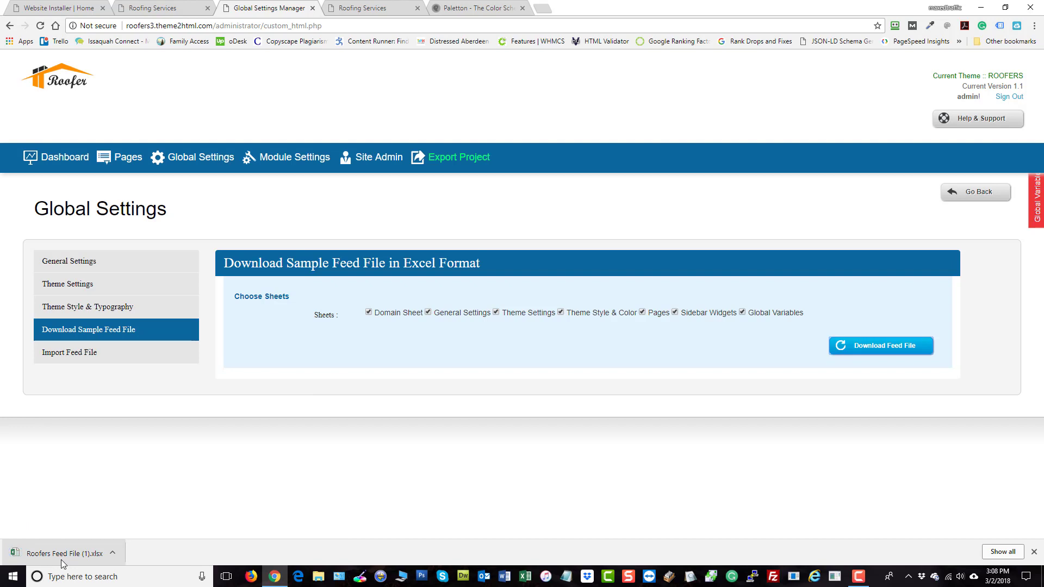
- Return to the Theme Style & Typography settings and review the body style colors, fonts and import options
{"action": "left_click", "coordinate": [124, 310]}
{"action": "scroll", "coordinate": [742, 457], "scroll_direction": "down", "scroll_amount": 3}
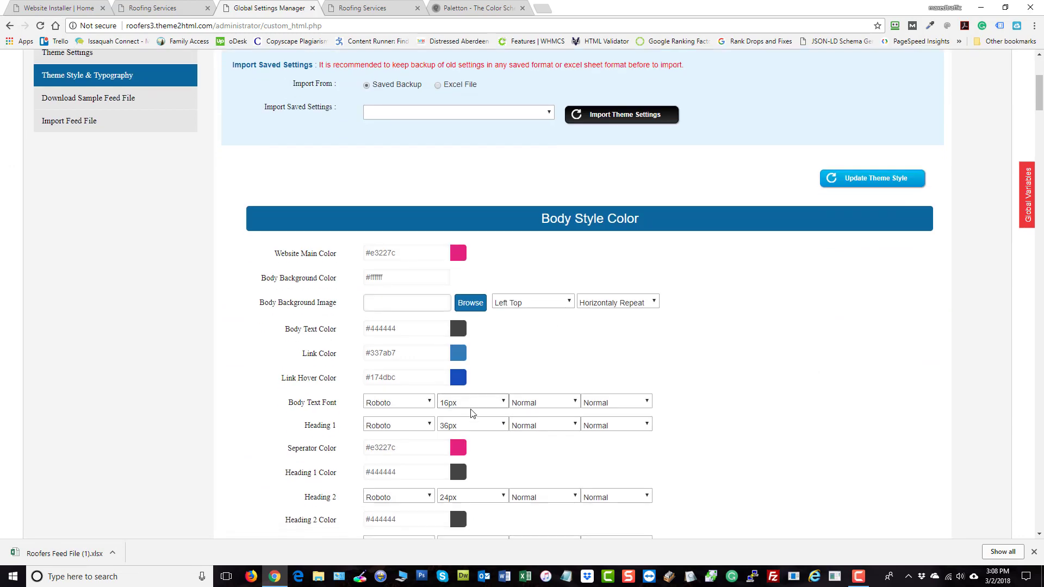
{"action": "scroll", "coordinate": [600, 374], "scroll_direction": "down", "scroll_amount": 5}
{"action": "scroll", "coordinate": [591, 398], "scroll_direction": "up", "scroll_amount": 7}
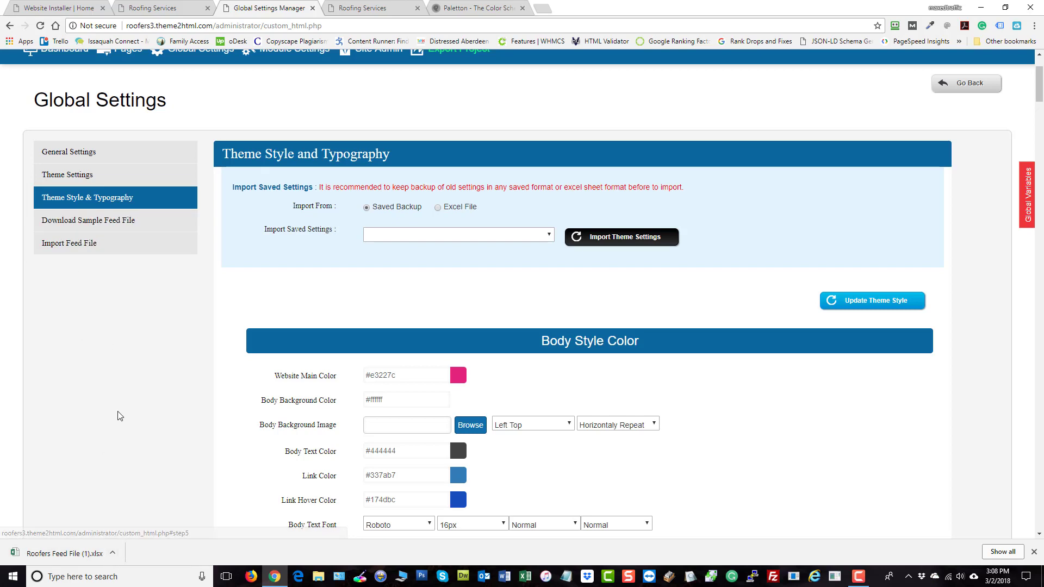
{"action": "scroll", "coordinate": [118, 429], "scroll_direction": "up", "scroll_amount": 3}
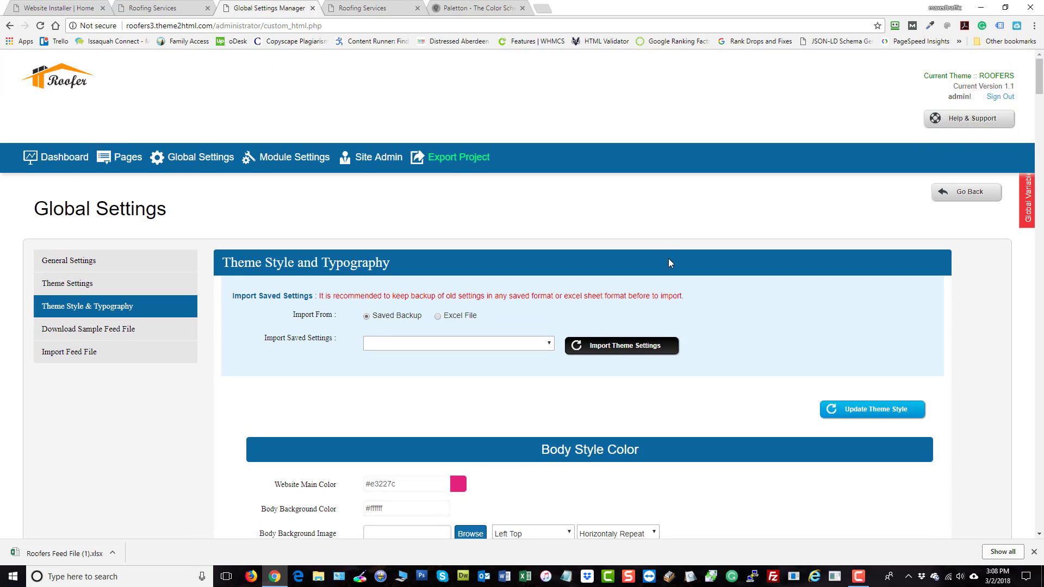